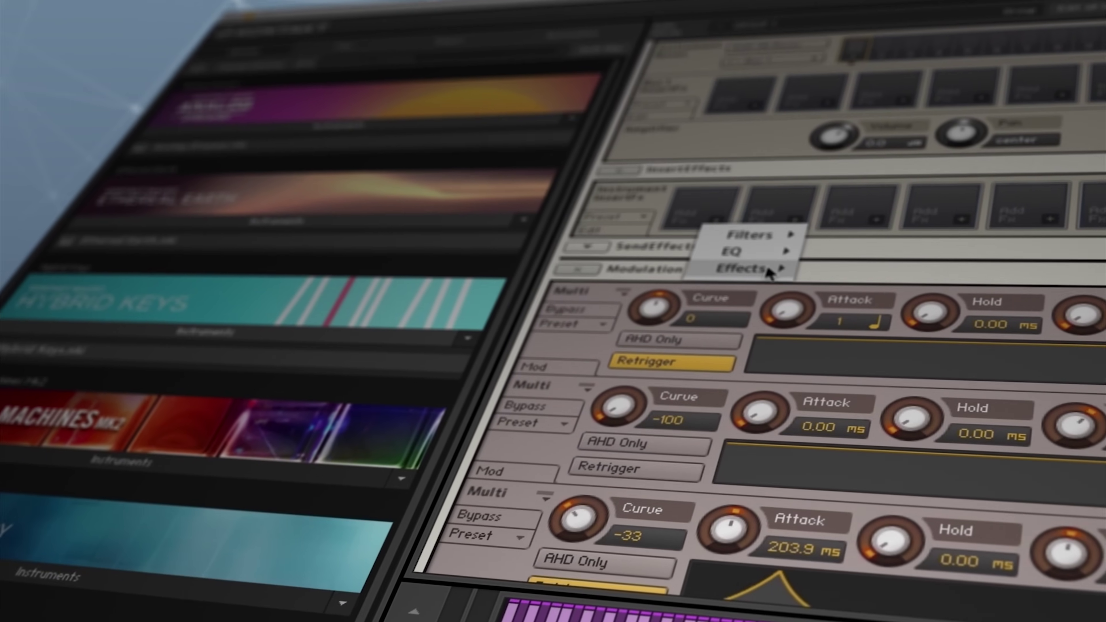
Step: Show the insert effect list for the instrument with Replika Delay highlighted
{"action": "mouse_move", "coordinate": [769, 272]}
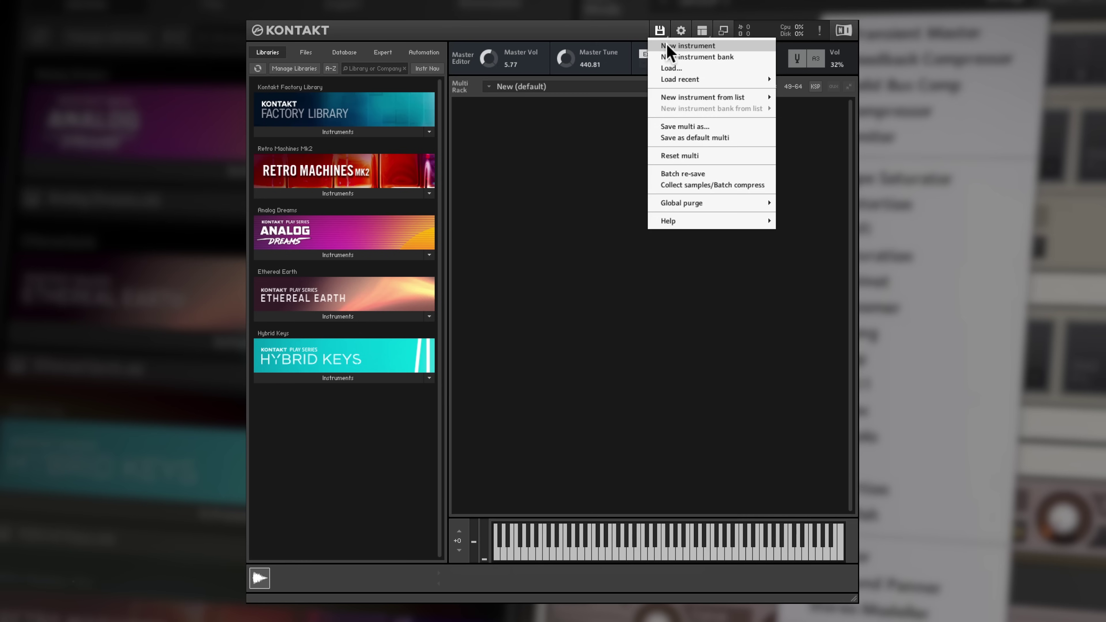
Step: Create a New (default) instrument, open it for editing and drop the 15 samples into the Mapping Editor
{"action": "left_click", "coordinate": [670, 44]}
{"action": "left_click", "coordinate": [466, 108]}
{"action": "left_click_drag", "start_coordinate": [915, 183], "coordinate": [598, 329]}
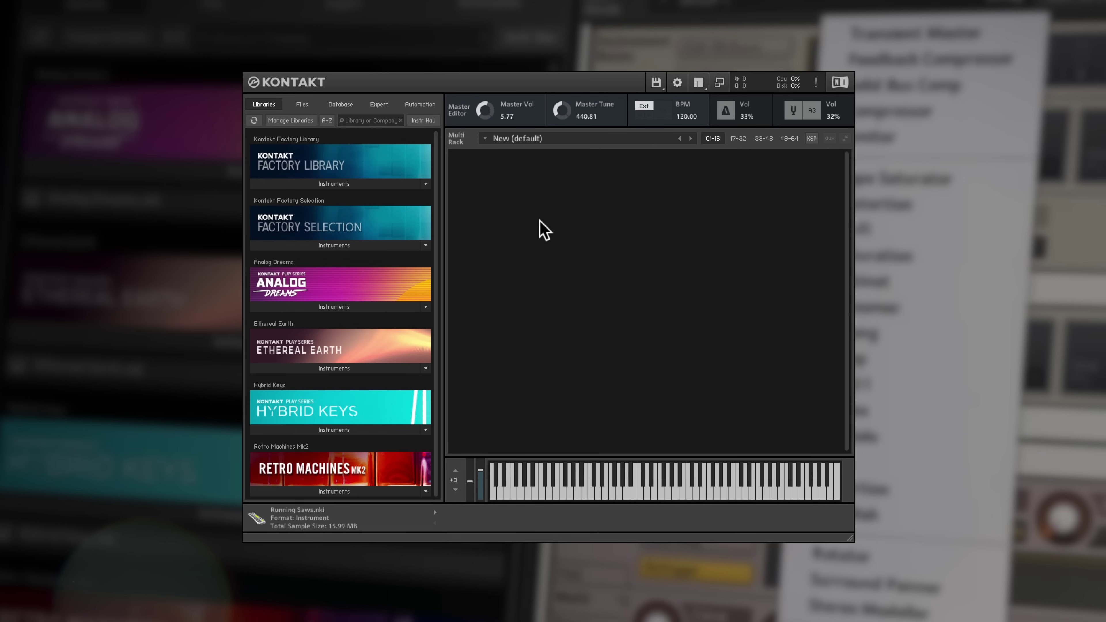
Step: Browse the Factory Library folders and load Pop Kit from Band > 7 - Drum Kits
{"action": "left_click", "coordinate": [361, 245]}
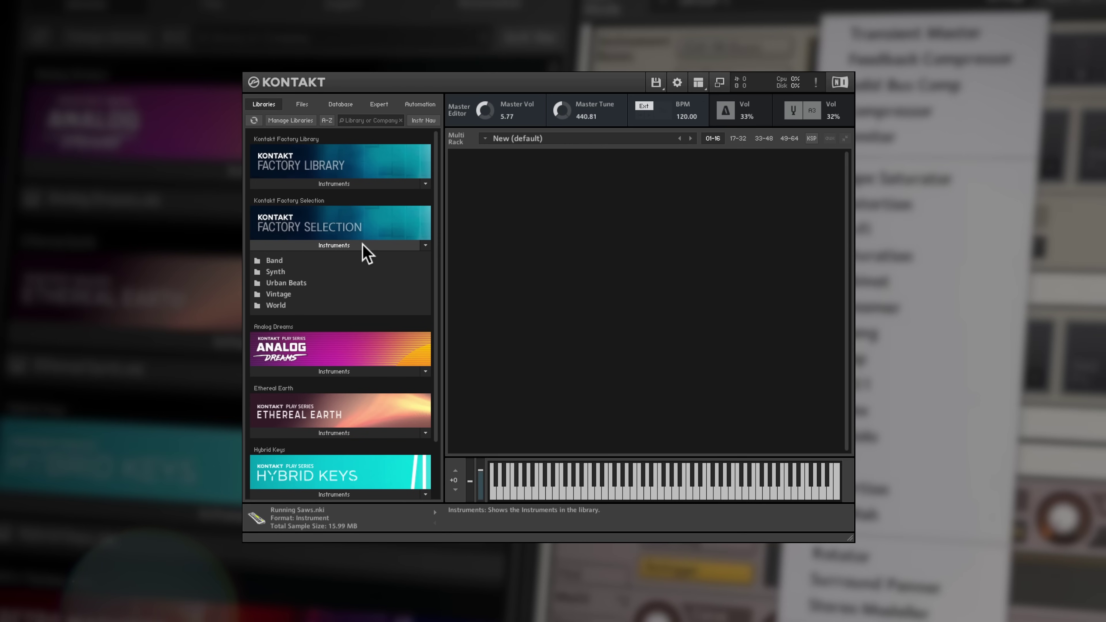
{"action": "left_click", "coordinate": [362, 246]}
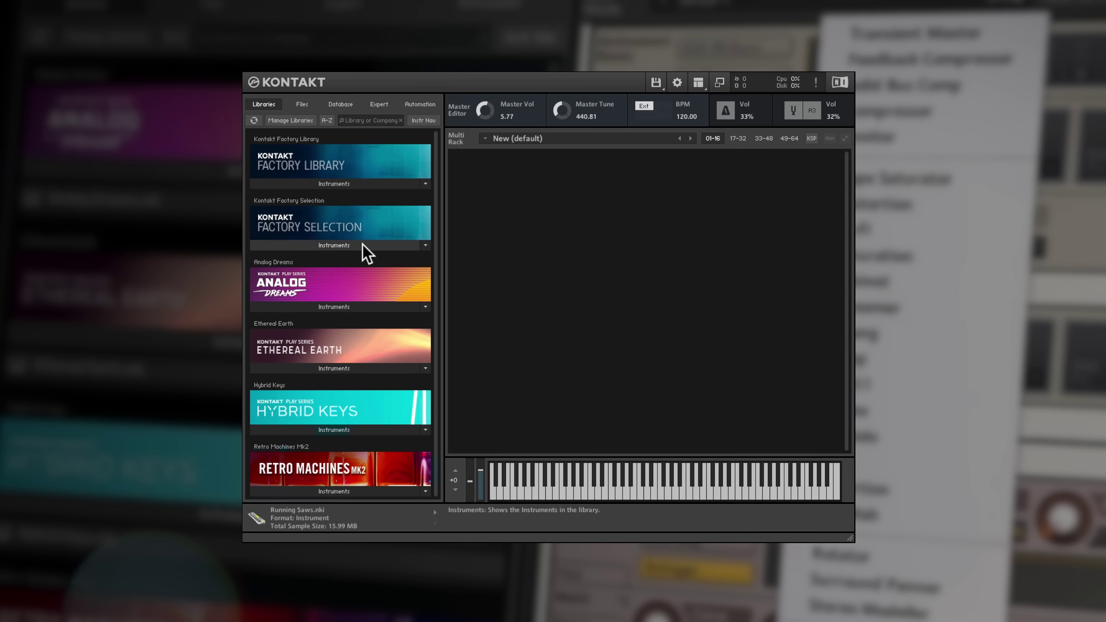
{"action": "left_click", "coordinate": [374, 185]}
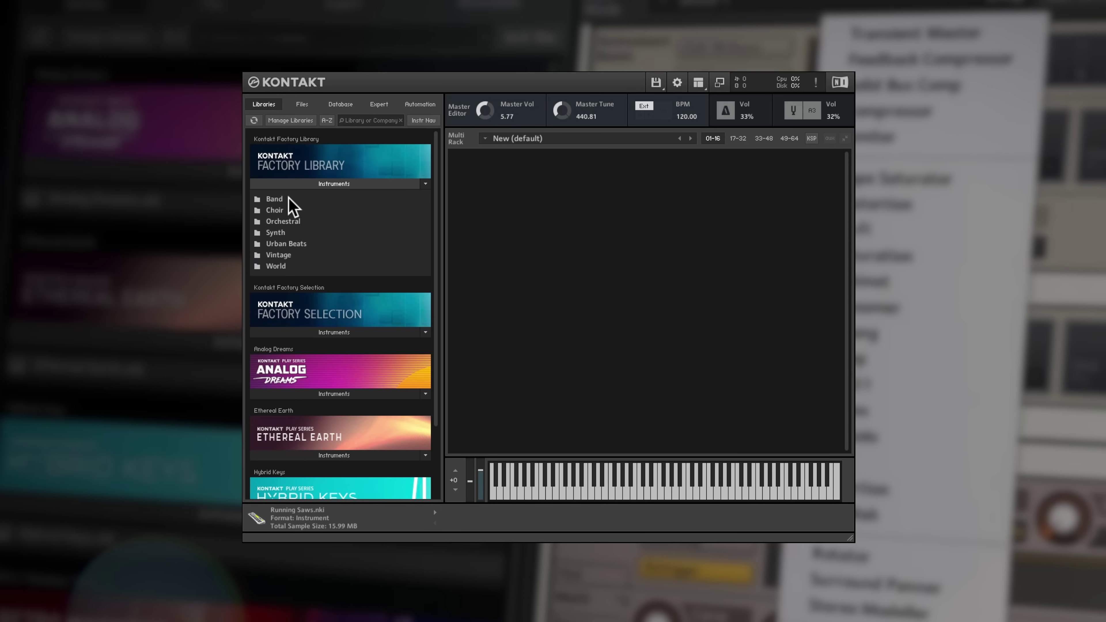
{"action": "left_click", "coordinate": [279, 199]}
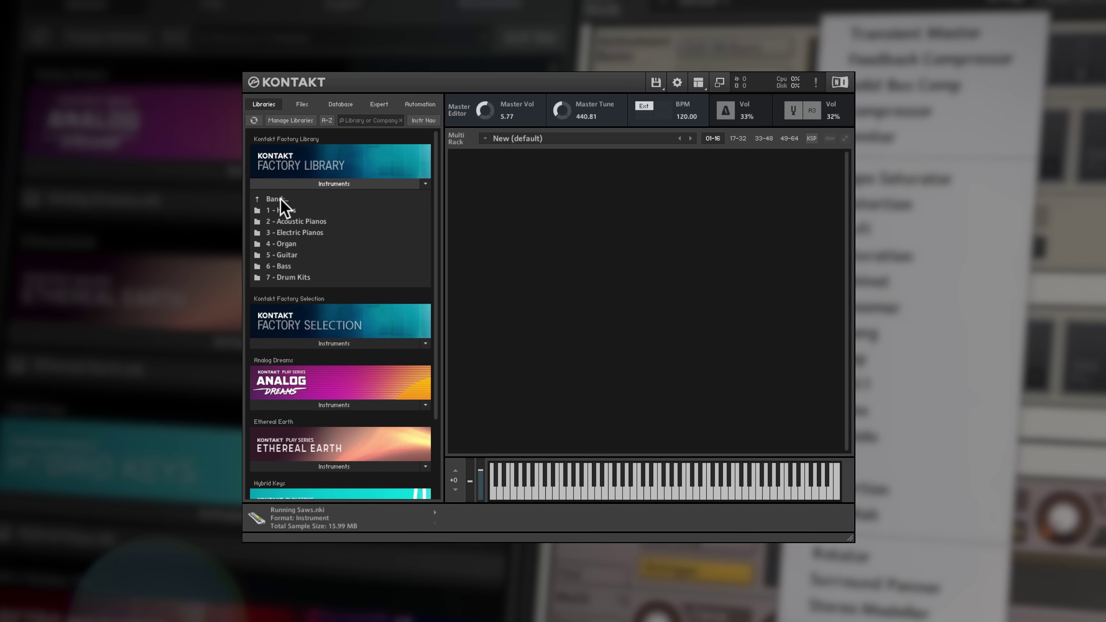
{"action": "left_click", "coordinate": [290, 278]}
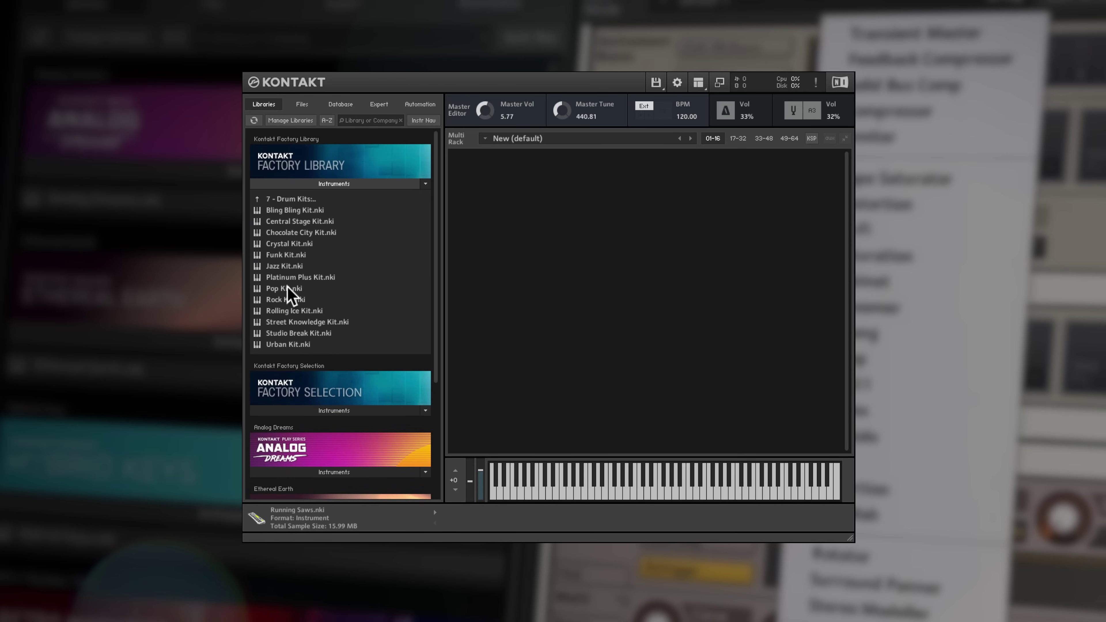
{"action": "double_click", "coordinate": [287, 289]}
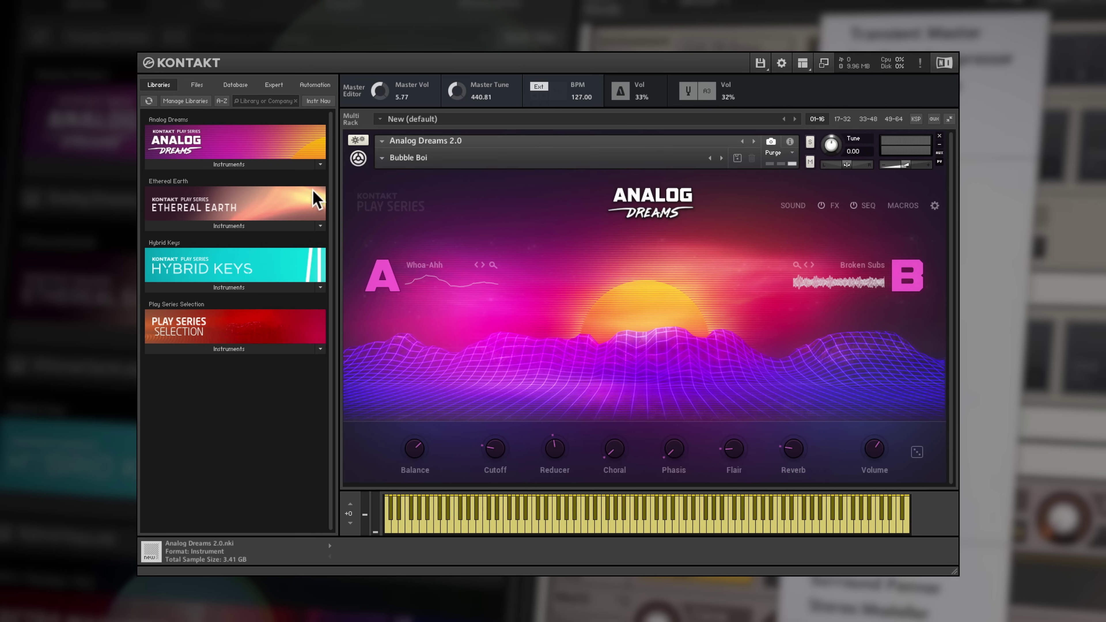
Step: Expand the Analog Dreams, Ethereal Earth and Hybrid Keys instrument lists and briefly list Play Series Selection
{"action": "left_click", "coordinate": [277, 164]}
{"action": "left_click", "coordinate": [260, 255]}
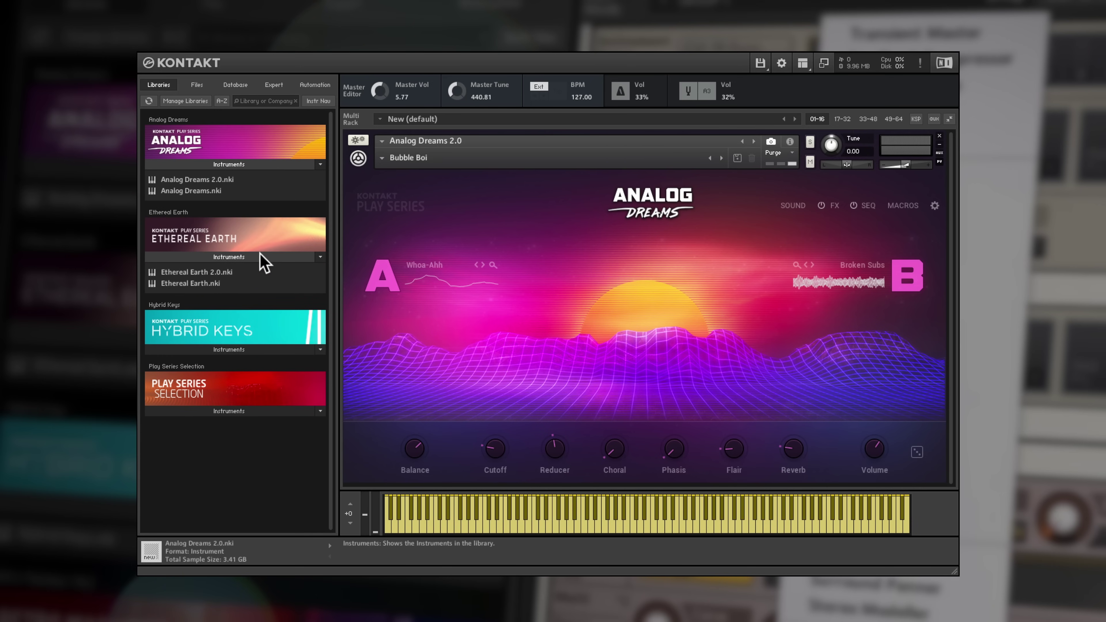
{"action": "left_click", "coordinate": [252, 349]}
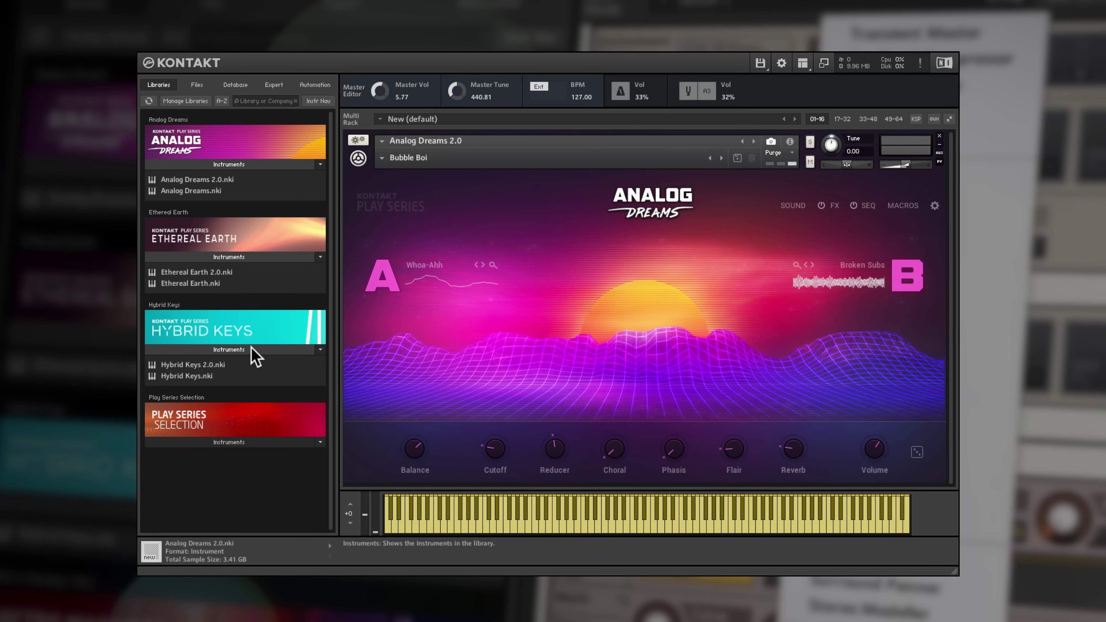
{"action": "left_click", "coordinate": [231, 441]}
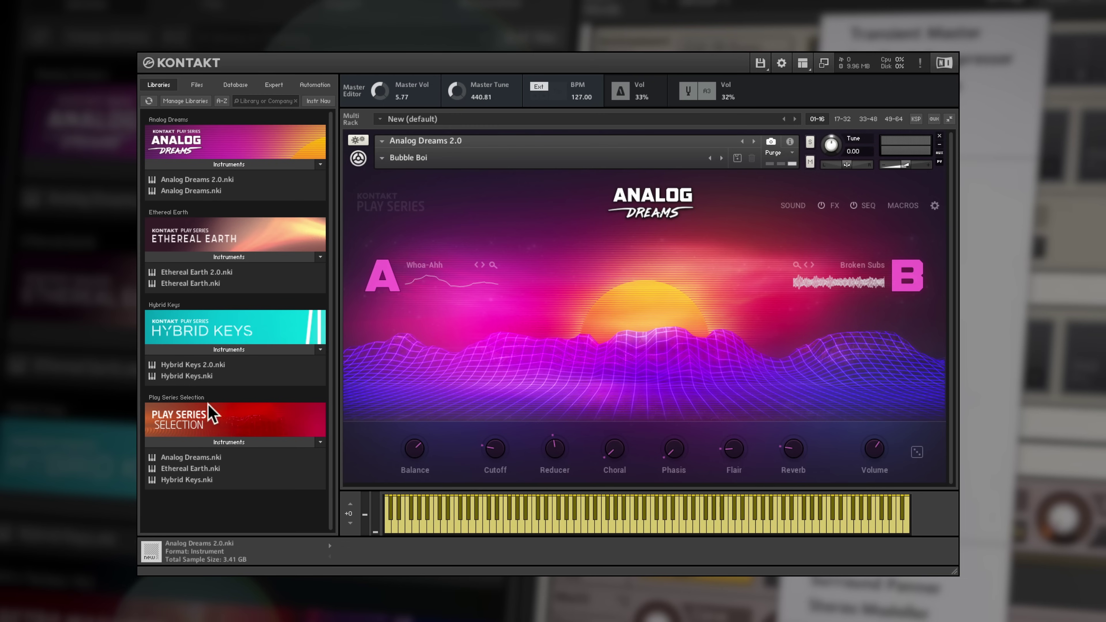
{"action": "left_click", "coordinate": [230, 442]}
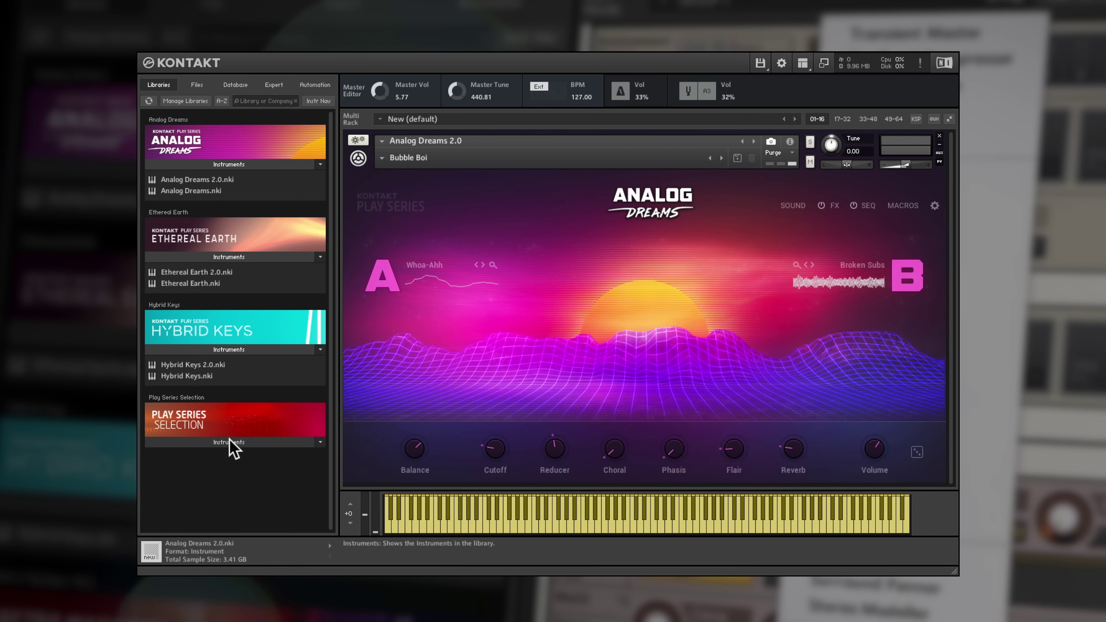
Step: Browse the Analog Dreams preset list and keep the Bubble Boi preset
{"action": "left_click", "coordinate": [385, 157]}
{"action": "mouse_move", "coordinate": [400, 170]}
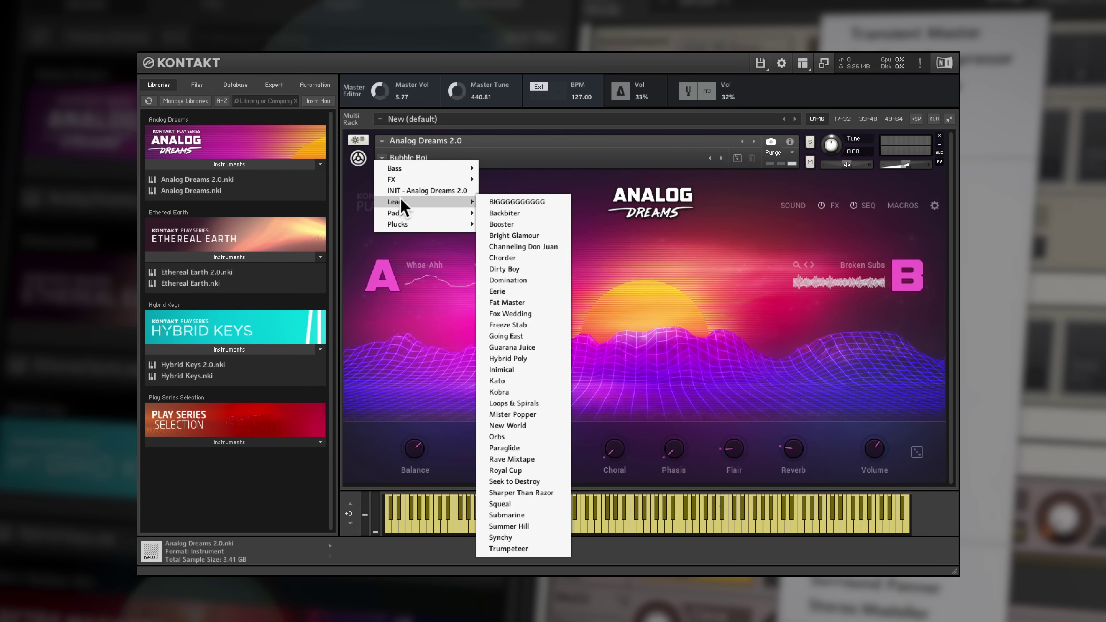
{"action": "mouse_move", "coordinate": [405, 230]}
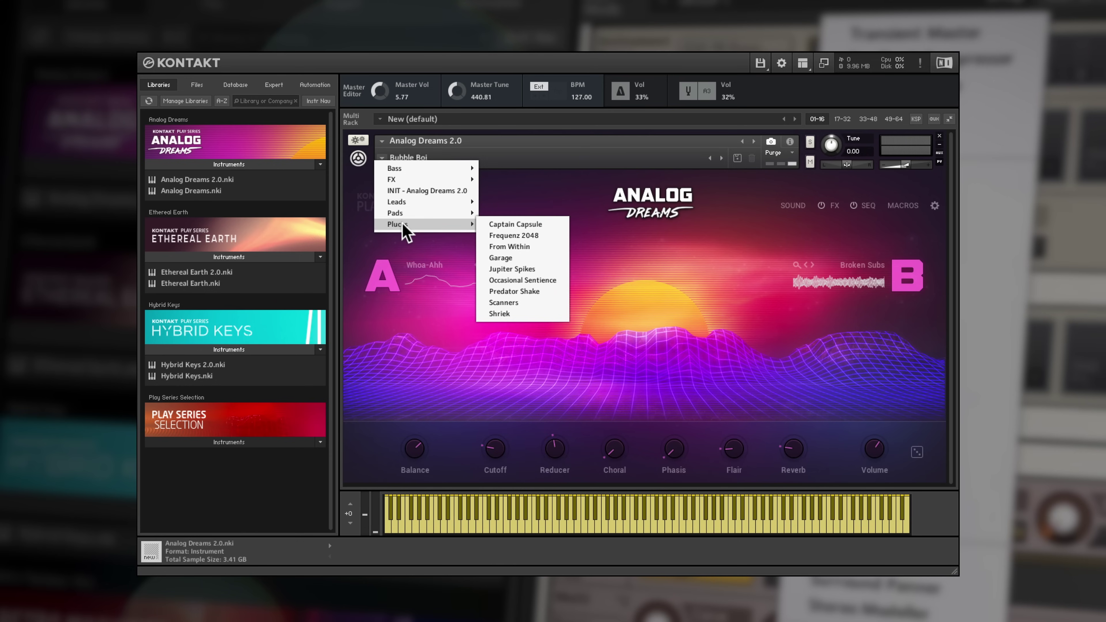
{"action": "left_click", "coordinate": [574, 198]}
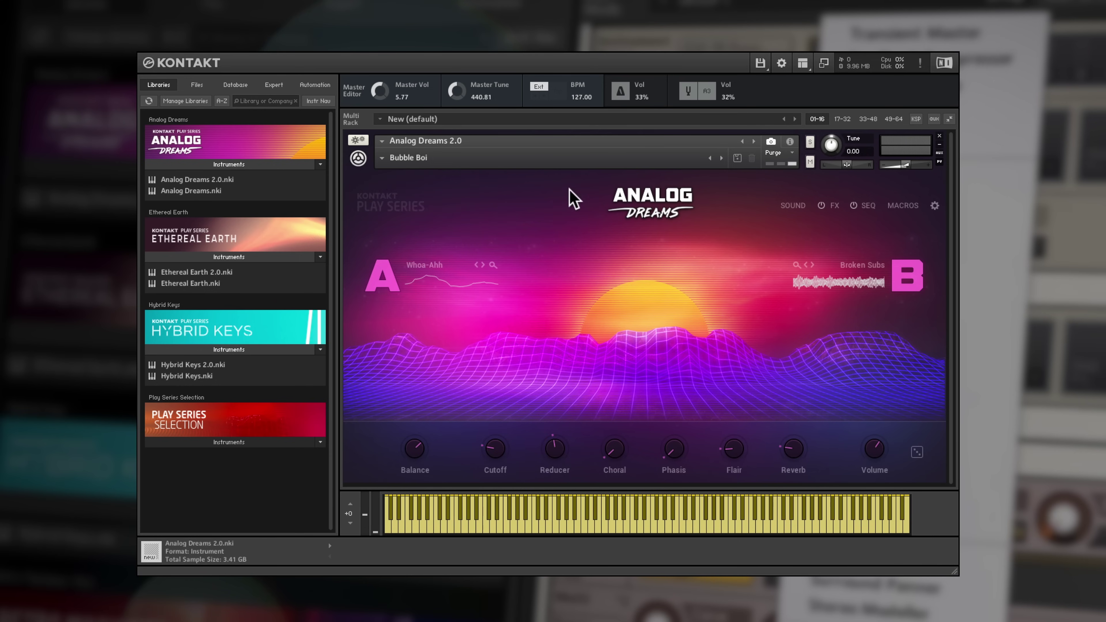
Step: Tour the SOUND, FX, SEQ, MACROS and settings pages, then return to the main page
{"action": "left_click", "coordinate": [790, 207]}
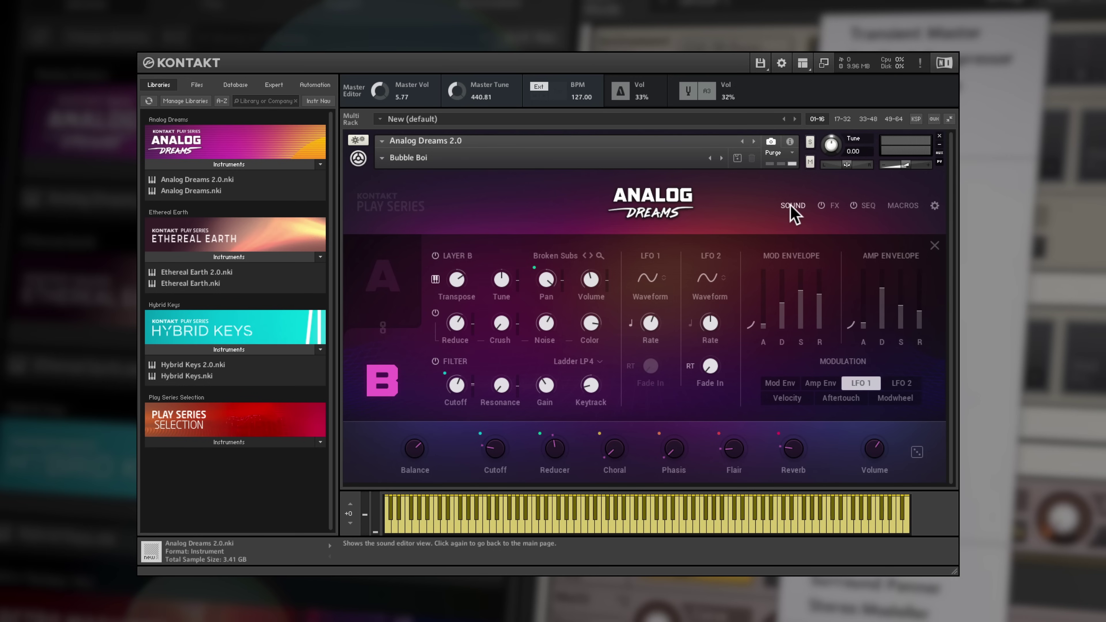
{"action": "left_click", "coordinate": [834, 207]}
{"action": "left_click", "coordinate": [868, 206]}
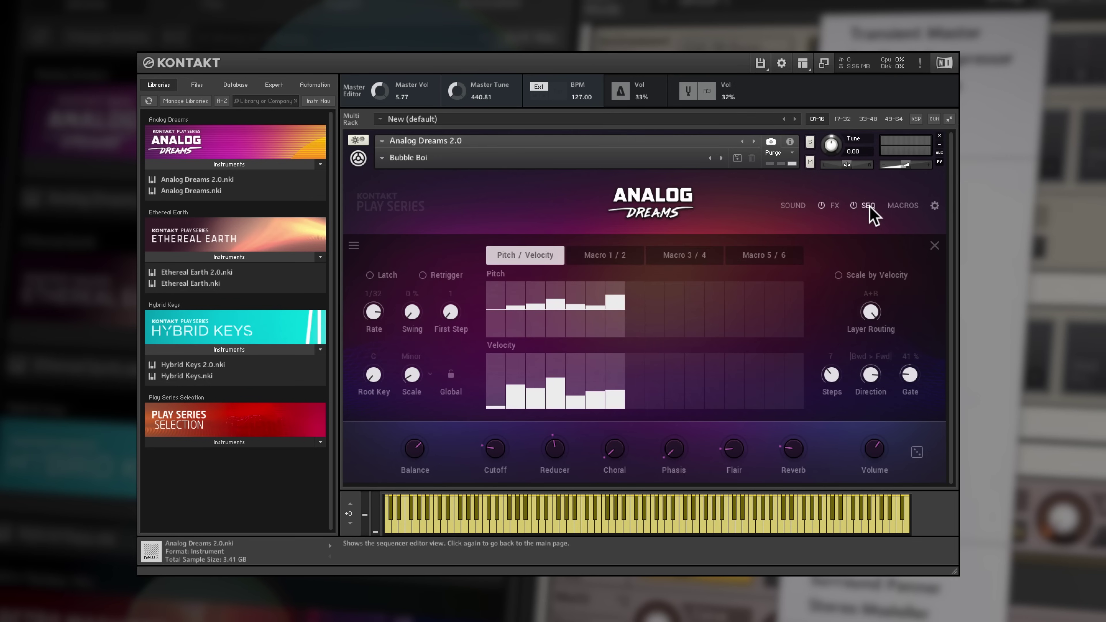
{"action": "left_click", "coordinate": [901, 205]}
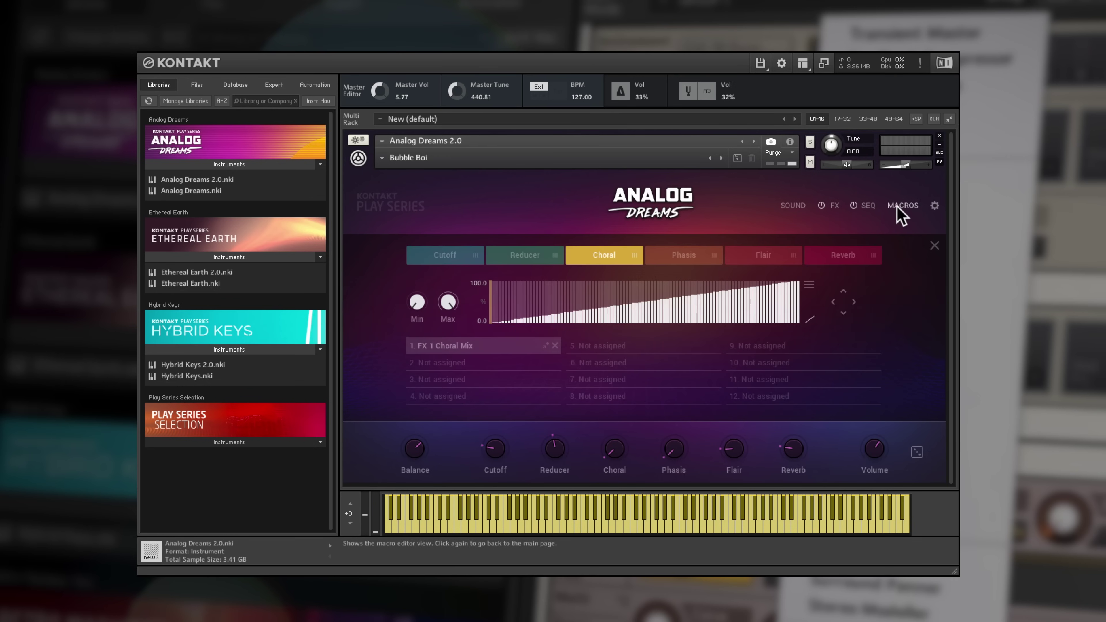
{"action": "left_click", "coordinate": [934, 205]}
{"action": "left_click", "coordinate": [934, 206]}
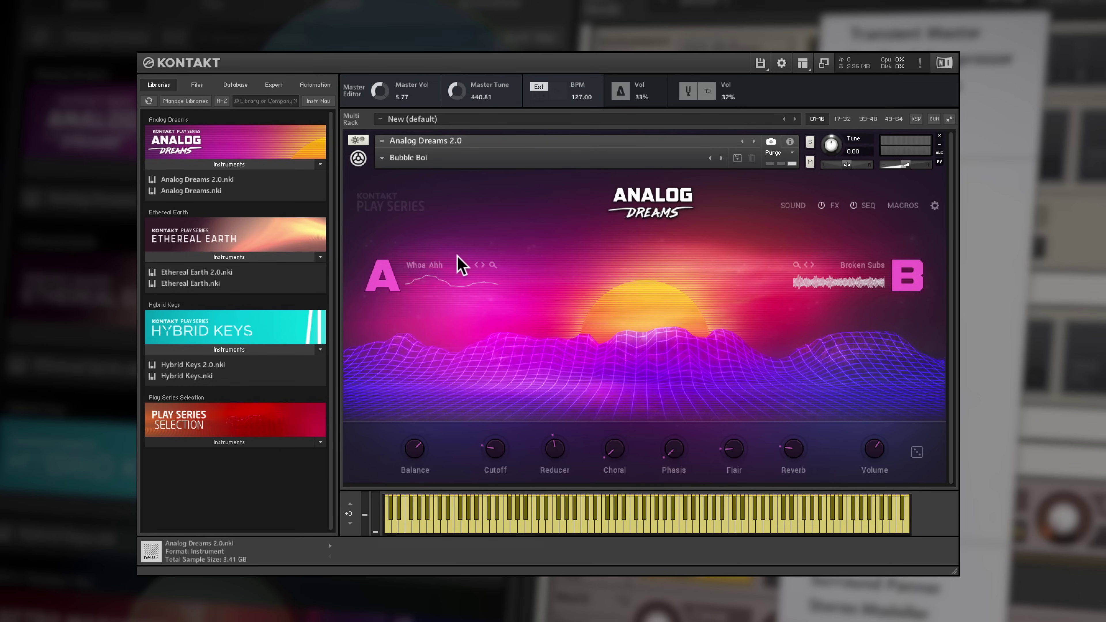
Step: Browse the soundsources for layers A and B, then close the soundsource browser
{"action": "left_click", "coordinate": [425, 265]}
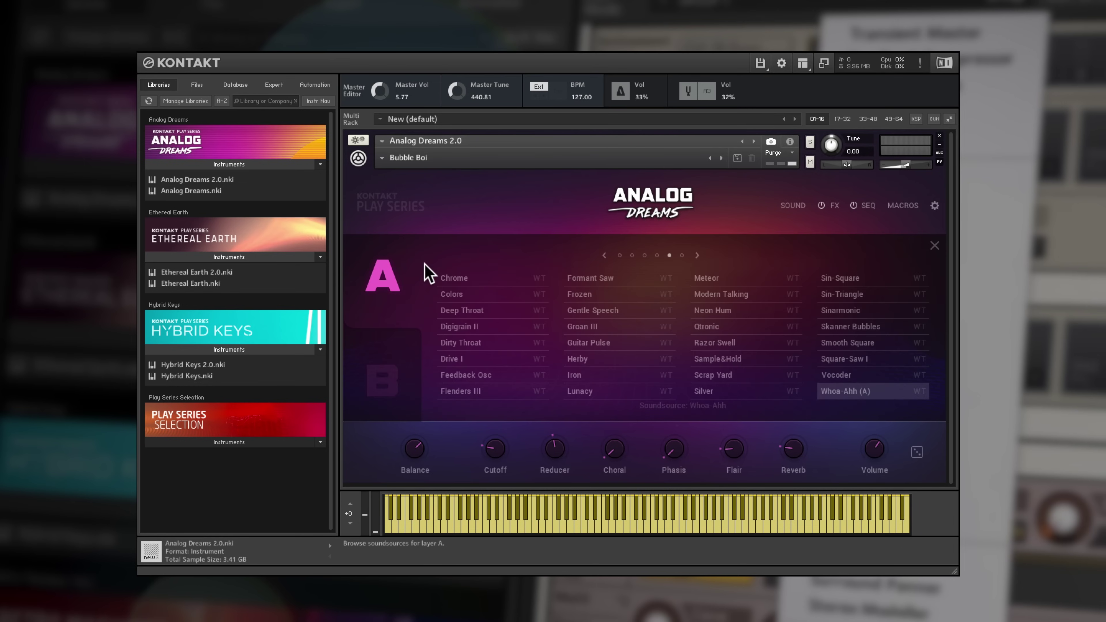
{"action": "left_click", "coordinate": [399, 344]}
{"action": "left_click", "coordinate": [401, 282]}
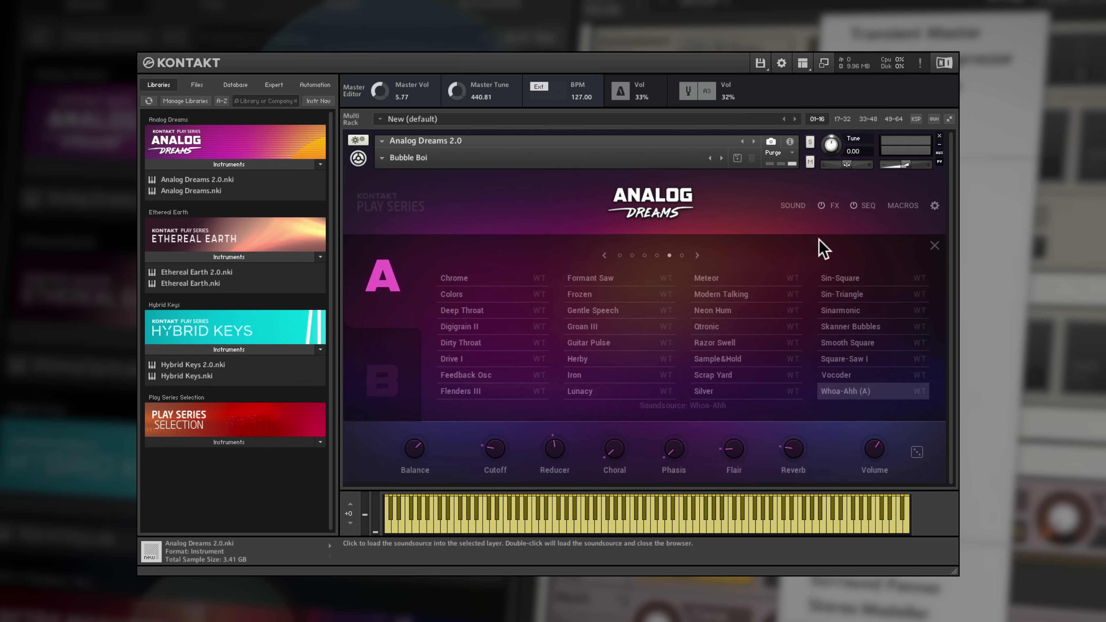
{"action": "left_click", "coordinate": [934, 205]}
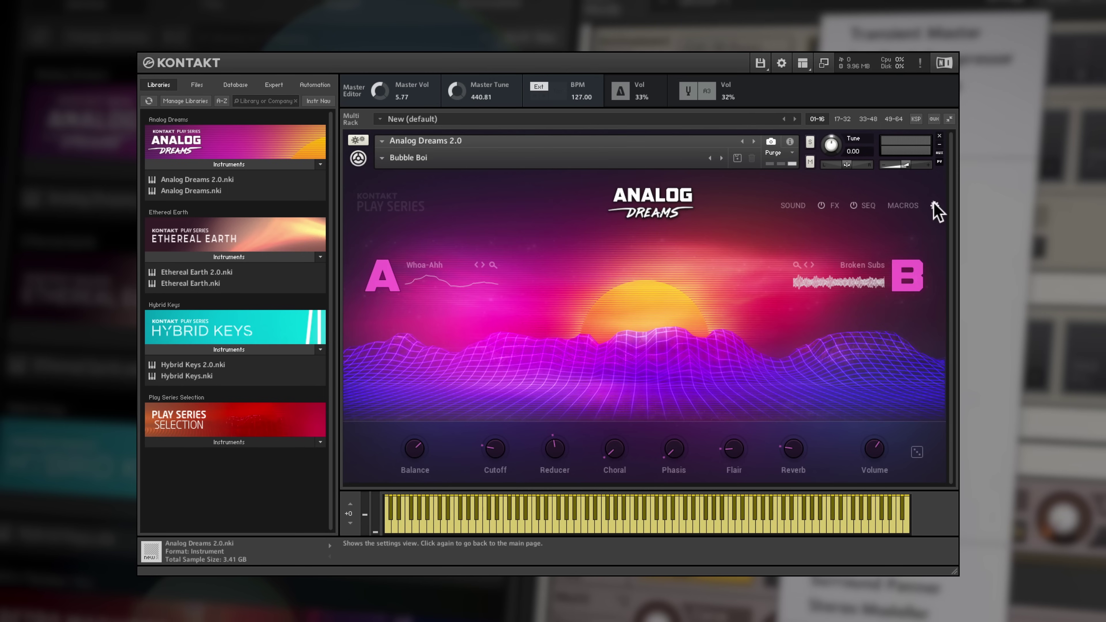
Step: Load the Guarana Juice lead snapshot from the Analog Dreams snapshot list
{"action": "left_click", "coordinate": [381, 158]}
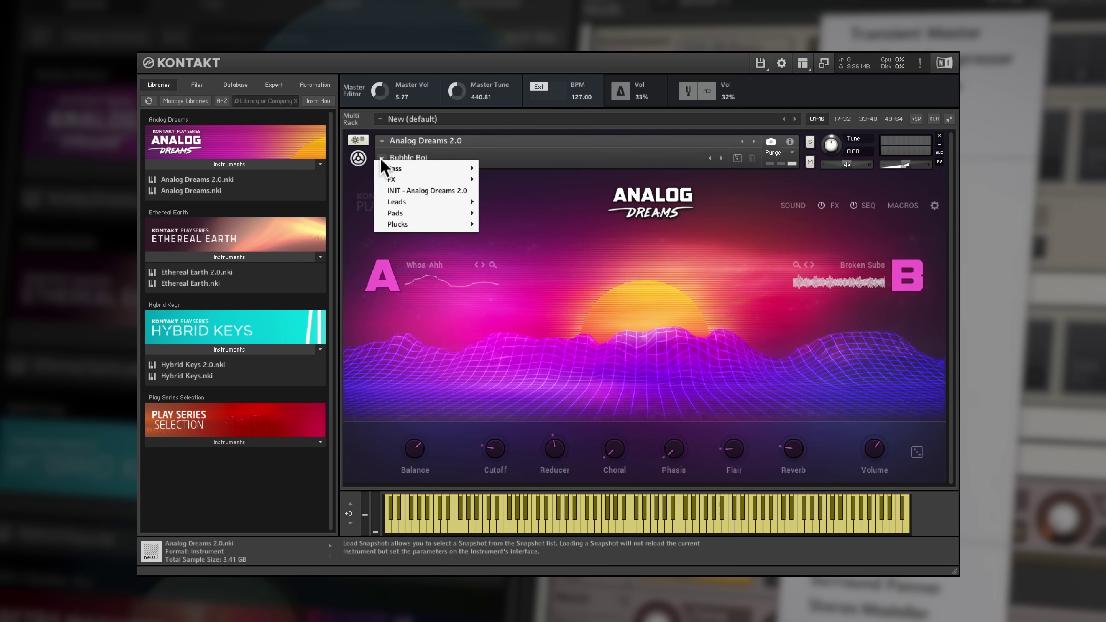
{"action": "mouse_move", "coordinate": [398, 199]}
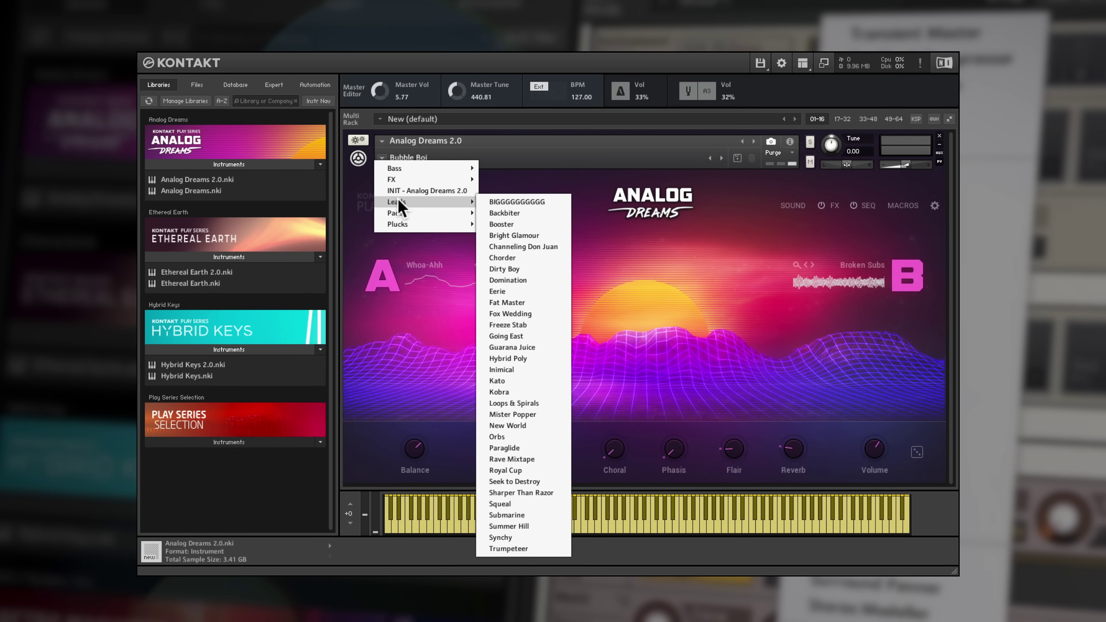
{"action": "left_click", "coordinate": [513, 346]}
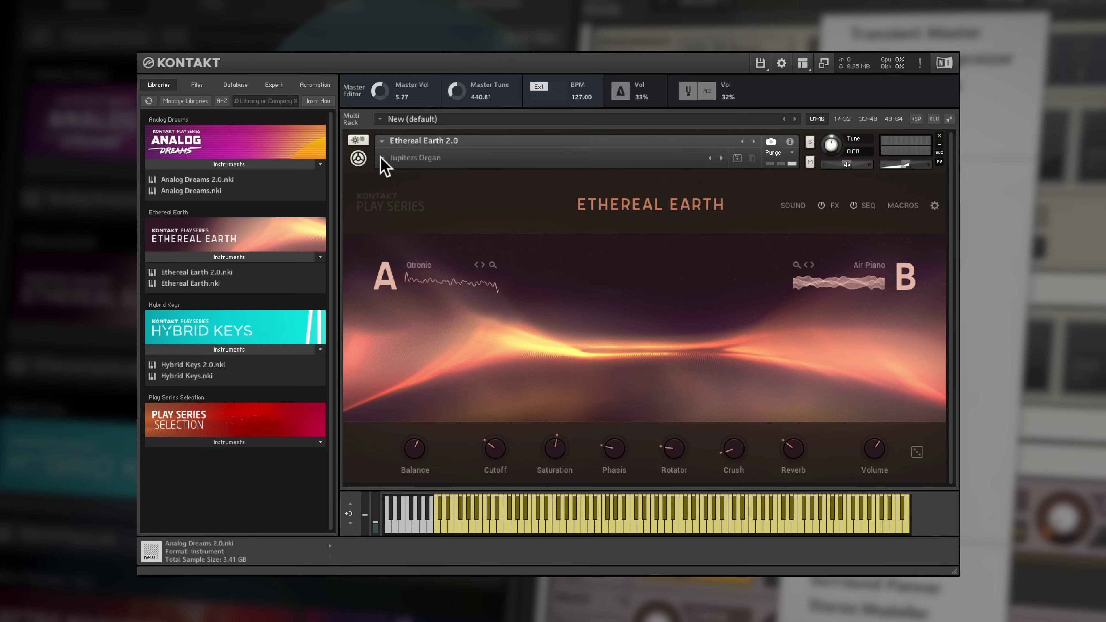
Step: Load the Chords > Dream Runner snapshot for Ethereal Earth and show the step sequencer
{"action": "left_click", "coordinate": [381, 158]}
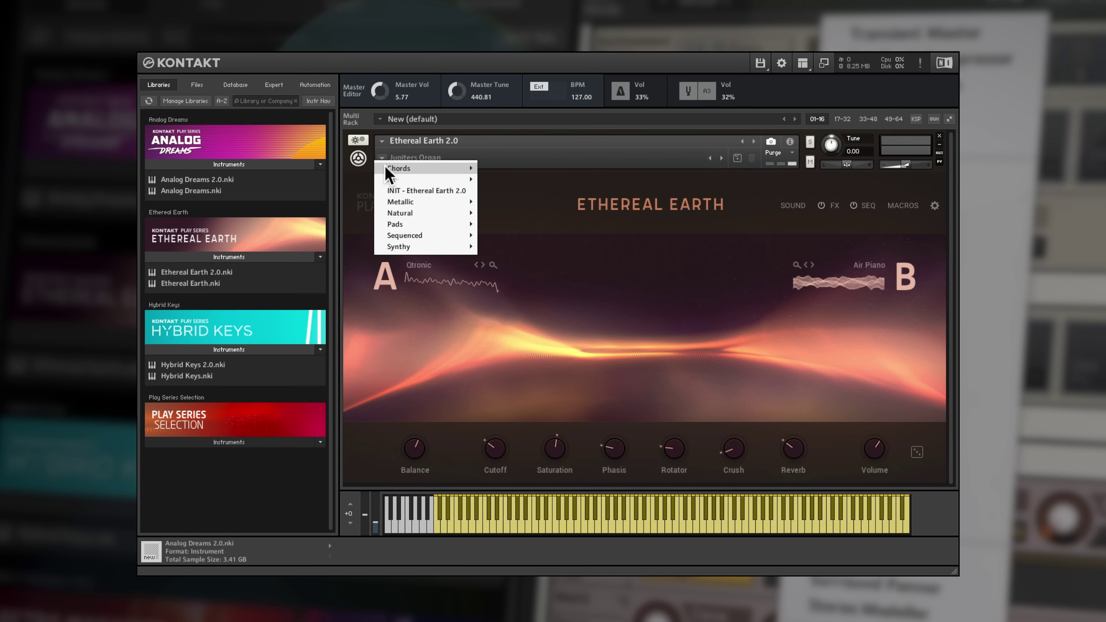
{"action": "mouse_move", "coordinate": [388, 168]}
{"action": "left_click", "coordinate": [513, 200]}
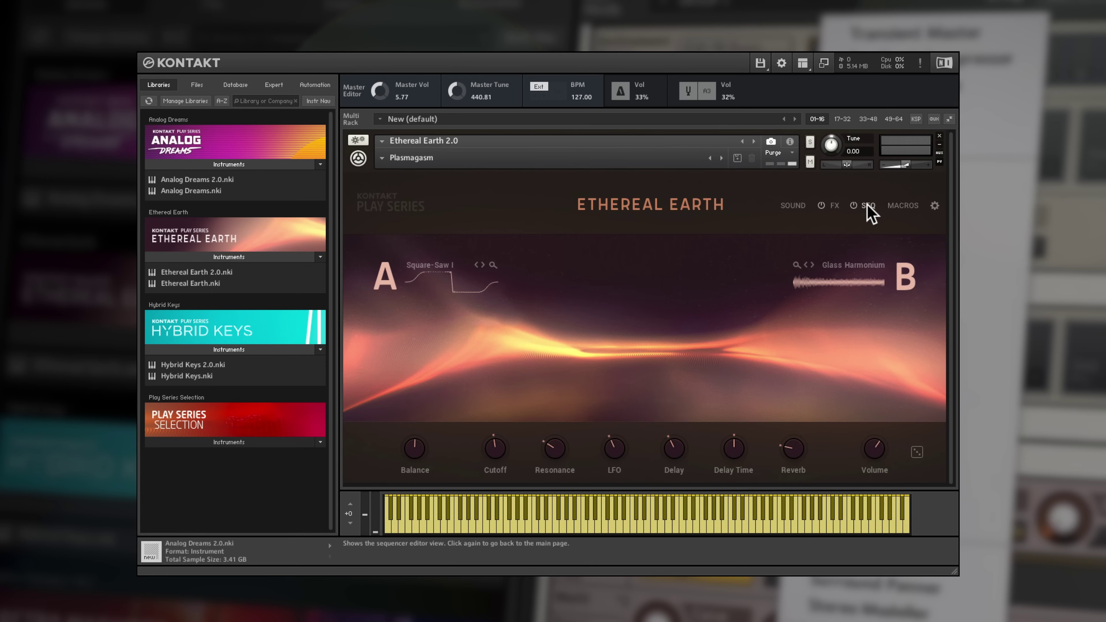
{"action": "left_click", "coordinate": [867, 205]}
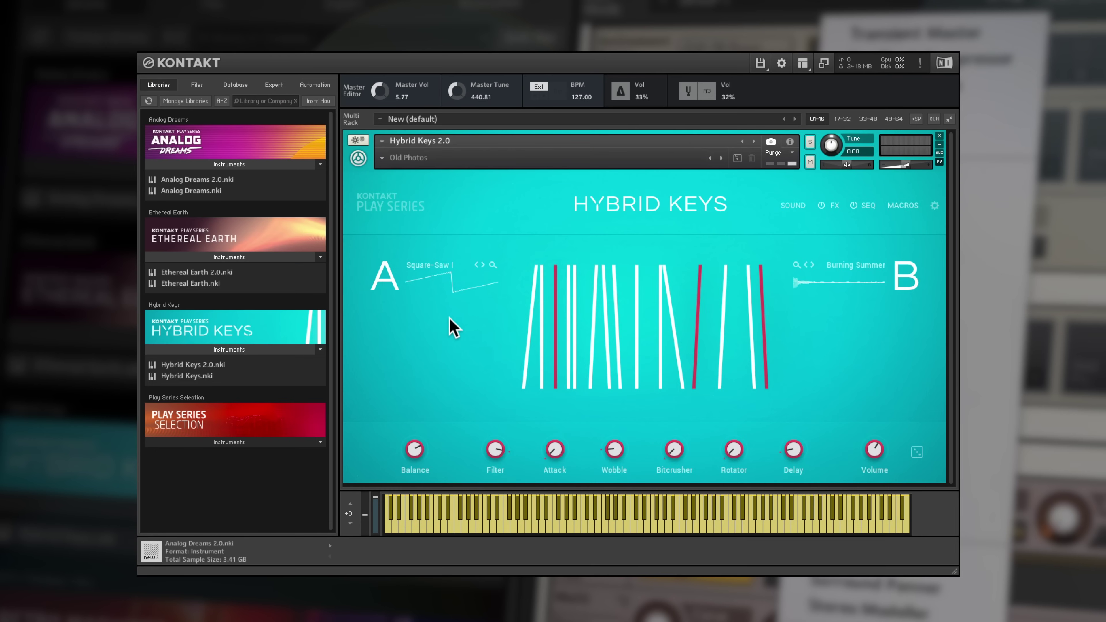
Step: Load the Acoustics > Crackle Chord snapshot for Hybrid Keys
{"action": "left_click", "coordinate": [383, 160]}
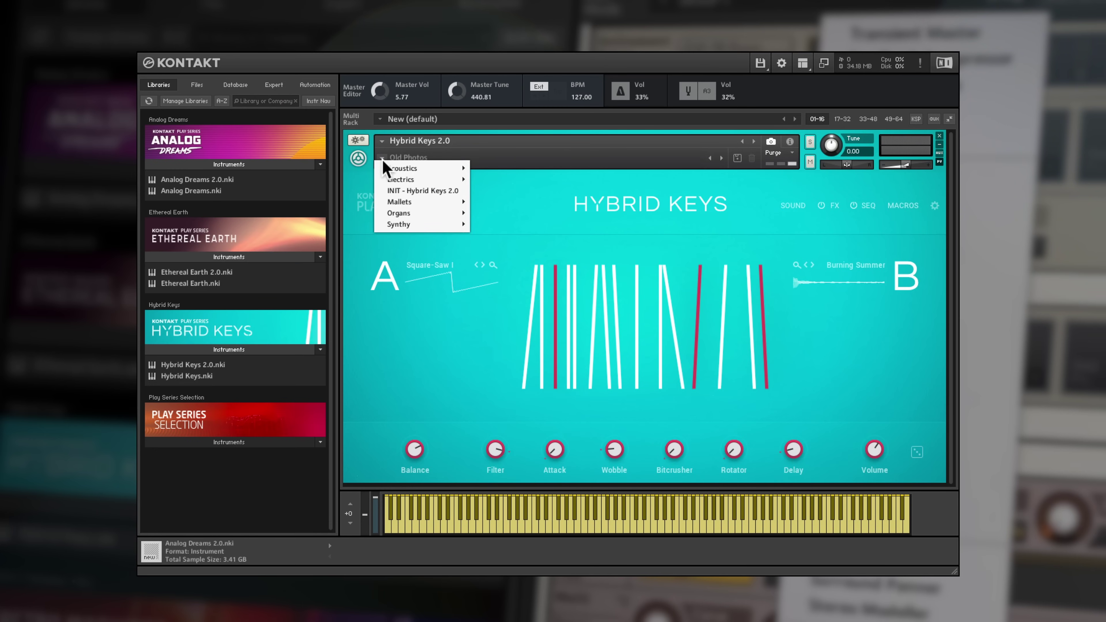
{"action": "mouse_move", "coordinate": [461, 168]}
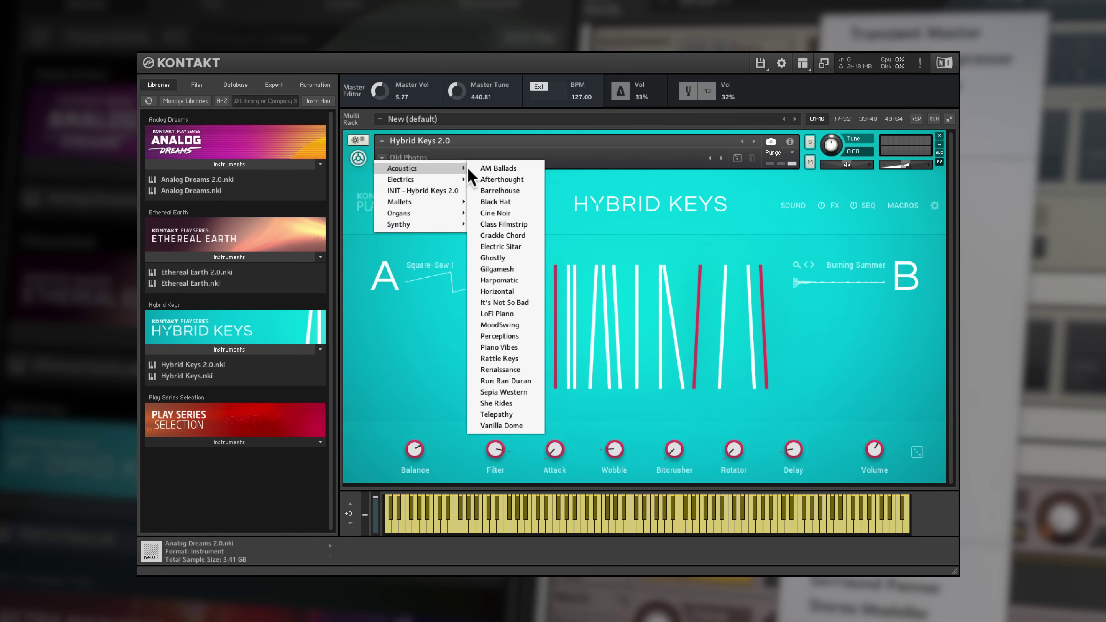
{"action": "left_click", "coordinate": [507, 237]}
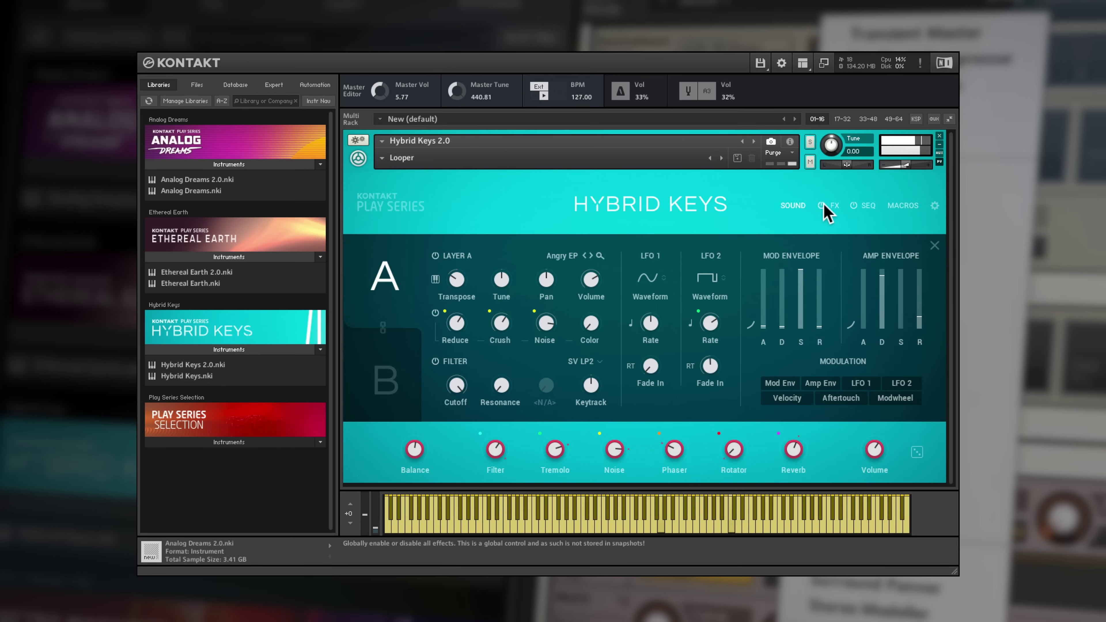
Step: View the FX, SEQ and MACROS pages of Hybrid Keys in turn
{"action": "left_click", "coordinate": [835, 206]}
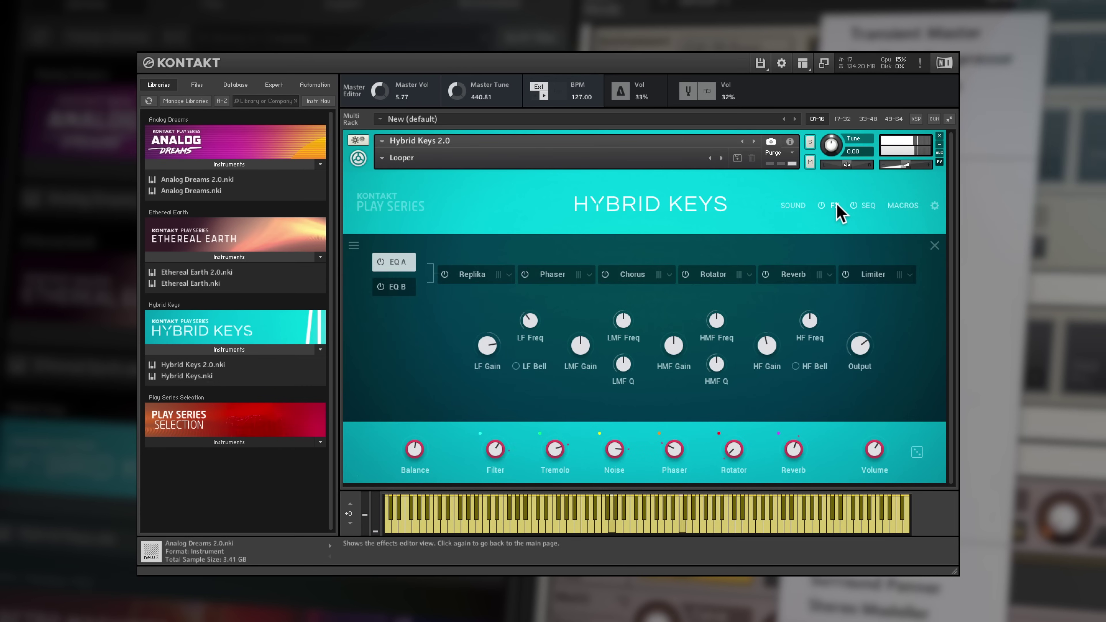
{"action": "left_click", "coordinate": [868, 207]}
{"action": "left_click", "coordinate": [901, 207]}
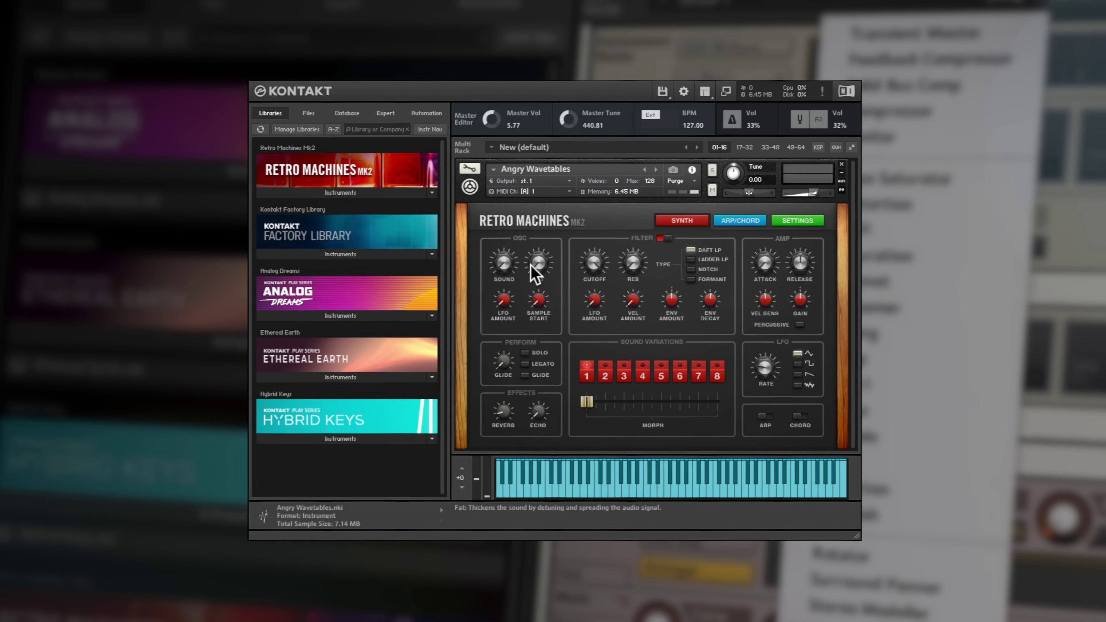
Step: Load Matrix Brass 1 from the Retro Machines Mk2 Matrix folder into the rack
{"action": "left_click", "coordinate": [341, 193]}
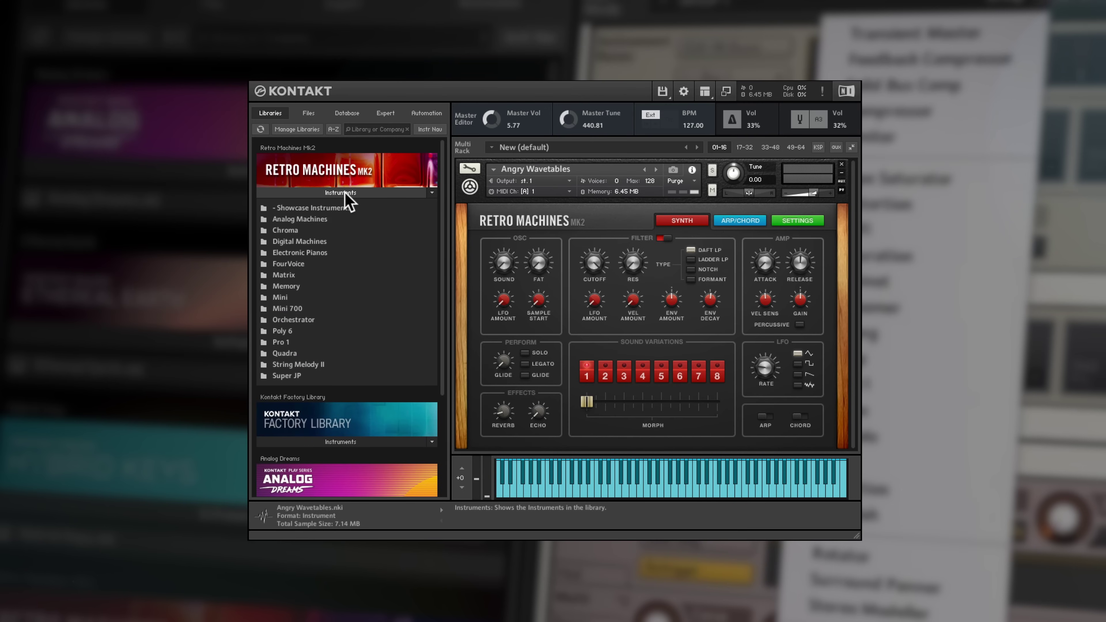
{"action": "left_click", "coordinate": [292, 274]}
{"action": "left_click_drag", "start_coordinate": [303, 220], "coordinate": [515, 249]}
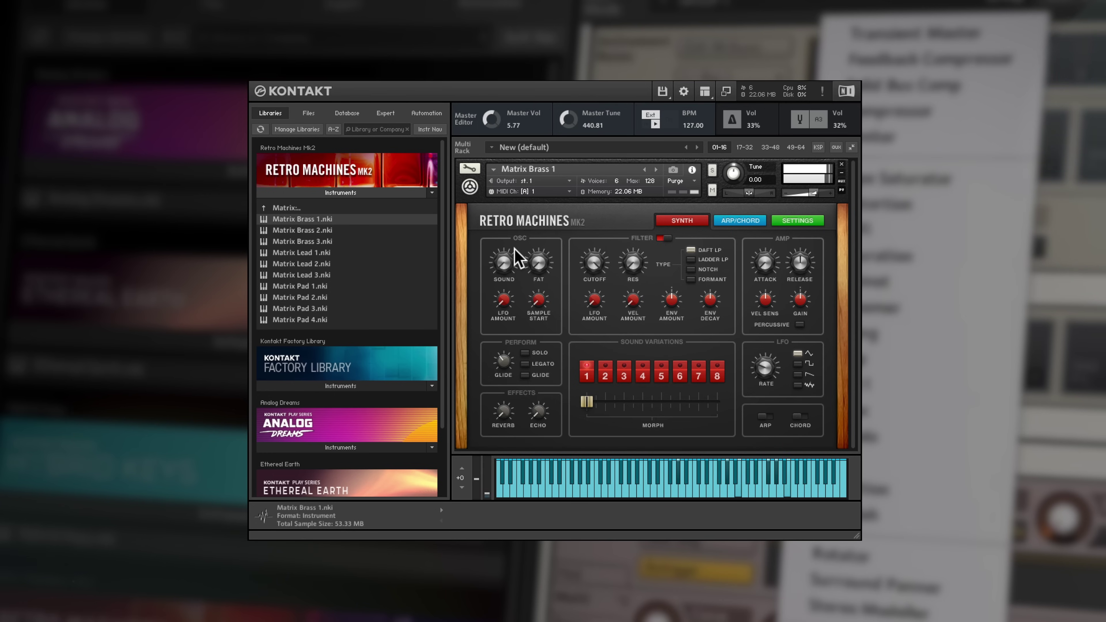
Step: Load Late Night Trance from Showcase Instruments and show its ARP/CHORD settings
{"action": "double_click", "coordinate": [405, 208]}
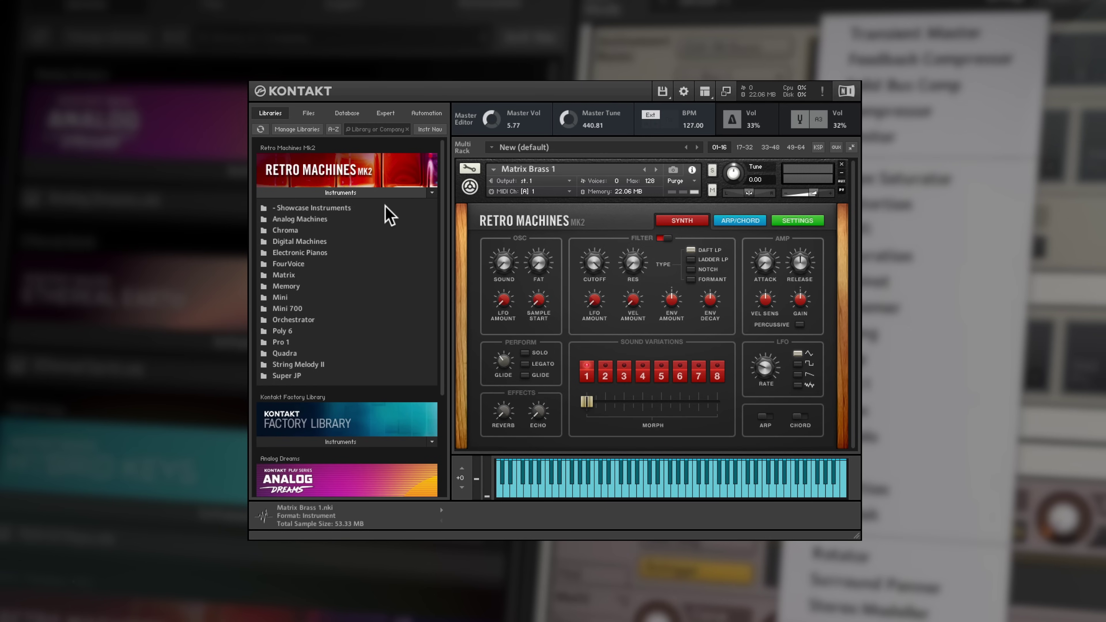
{"action": "double_click", "coordinate": [388, 208]}
{"action": "left_click", "coordinate": [314, 308]}
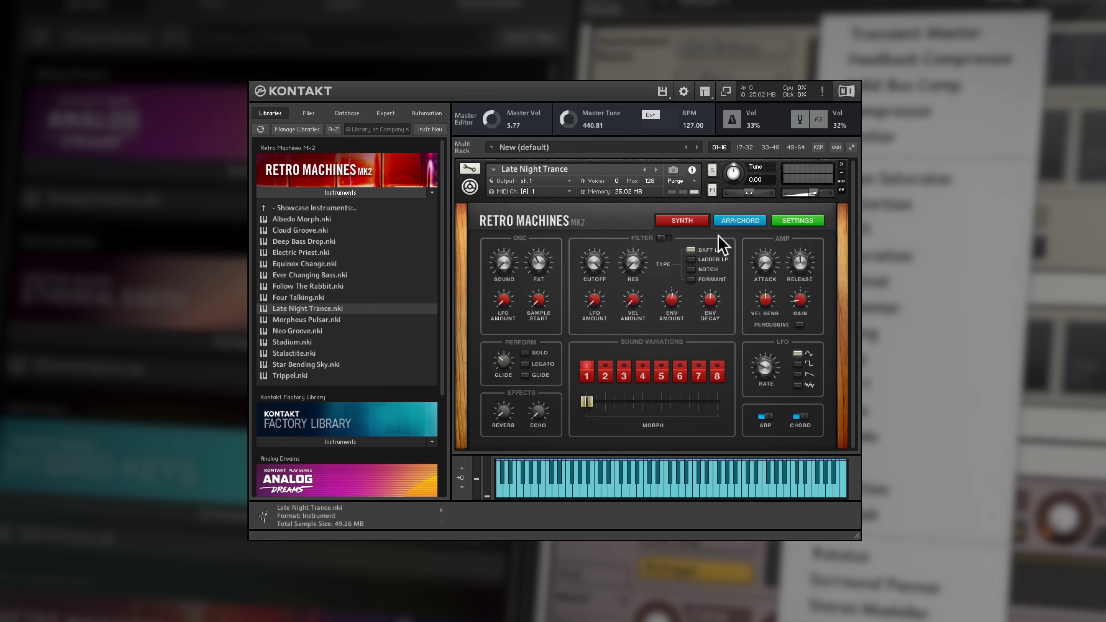
{"action": "left_click", "coordinate": [732, 221]}
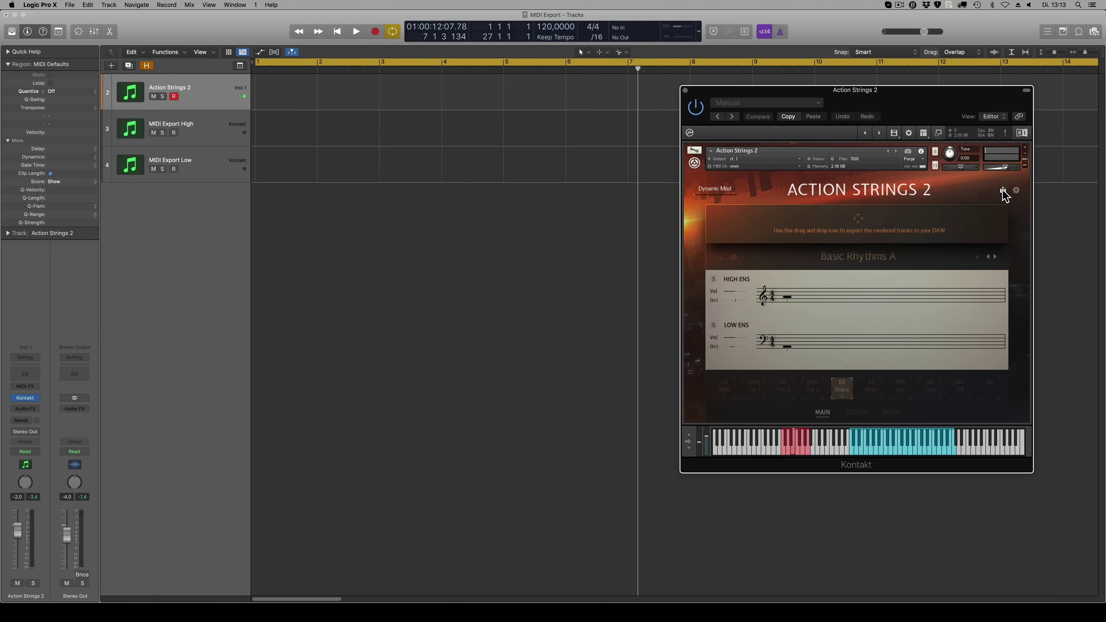
Step: Drop the Action Strings 2 rhythm MIDI from the plug-in onto the Logic Pro X tracks
{"action": "left_click_drag", "start_coordinate": [859, 222], "coordinate": [261, 131]}
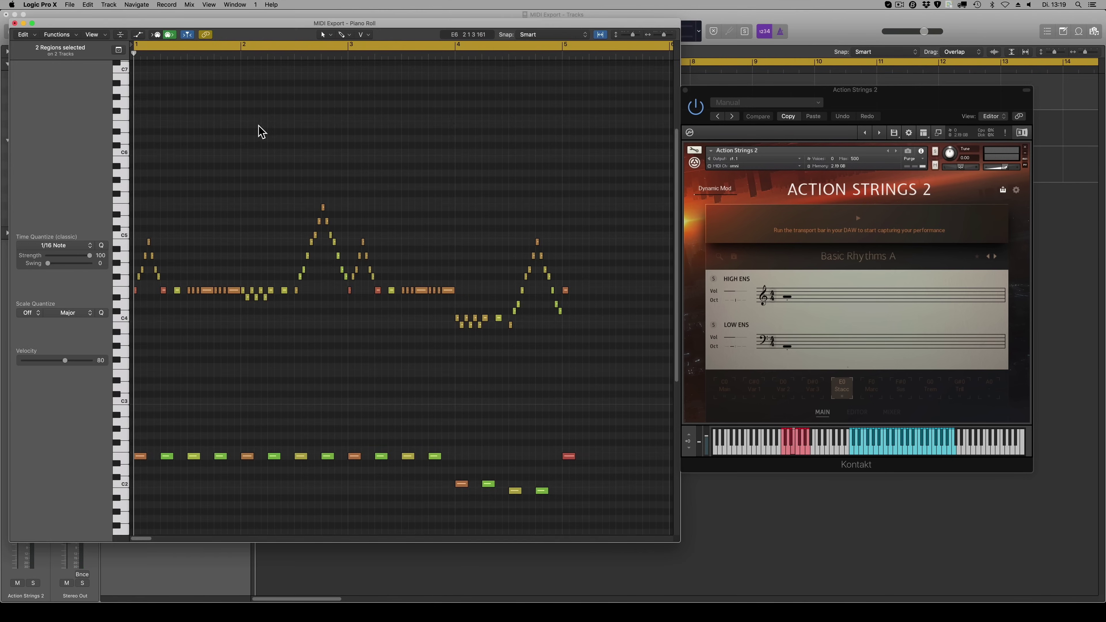
{"action": "scroll", "coordinate": [261, 132], "scroll_direction": "down", "scroll_amount": 5}
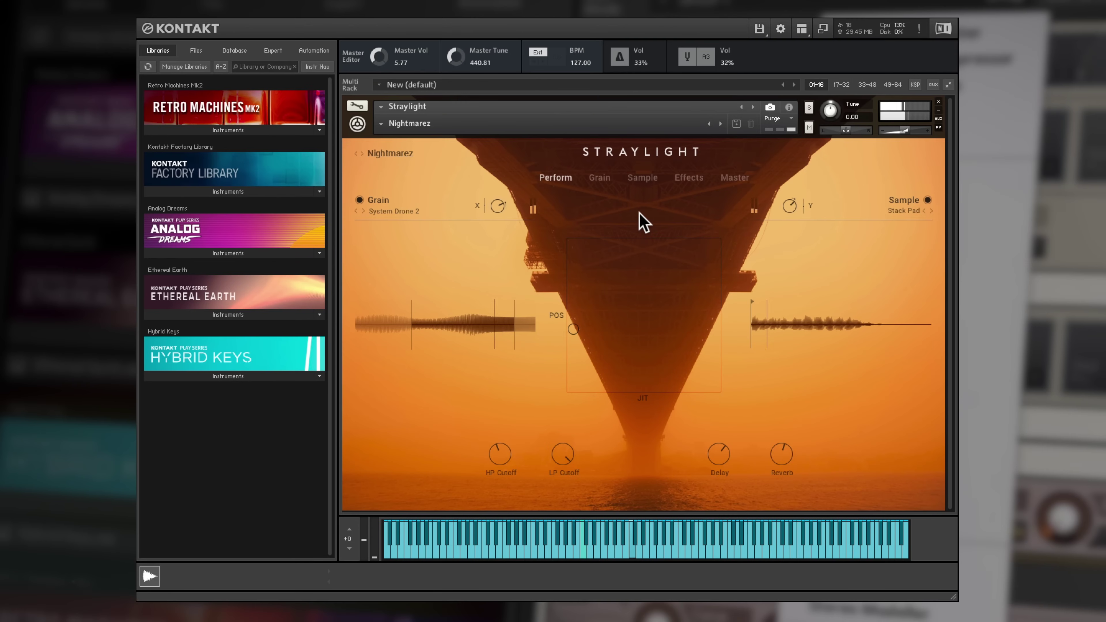
Step: Drop a vocal sample onto Straylight's grain waveform, narrow its right boundary and move the XY position
{"action": "left_click", "coordinate": [641, 179]}
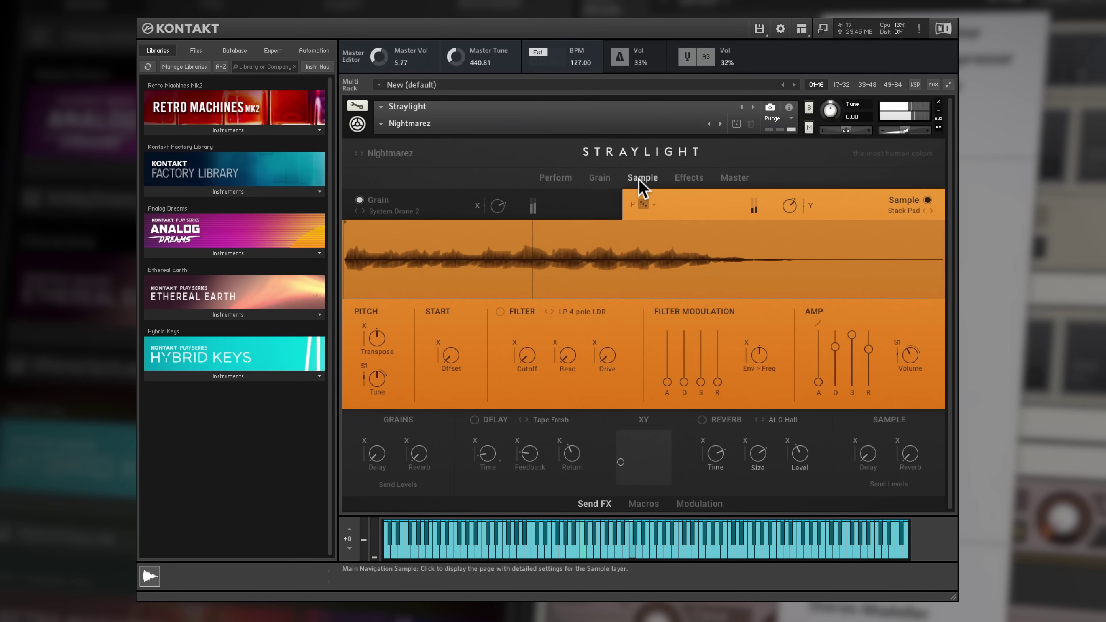
{"action": "left_click", "coordinate": [553, 181]}
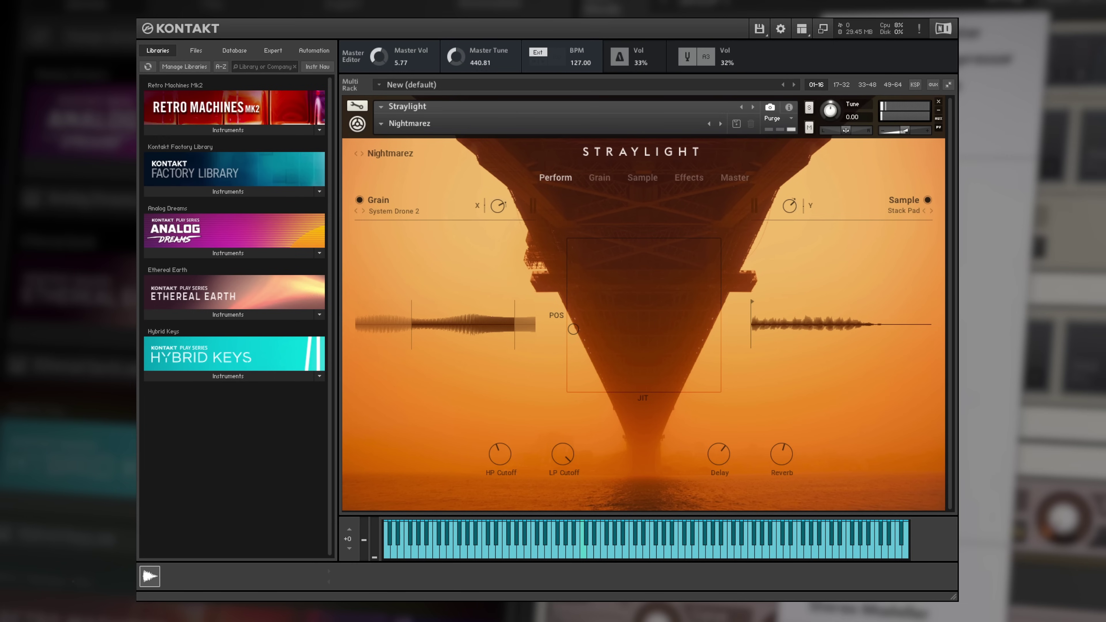
{"action": "left_click_drag", "start_coordinate": [528, 351], "coordinate": [383, 331]}
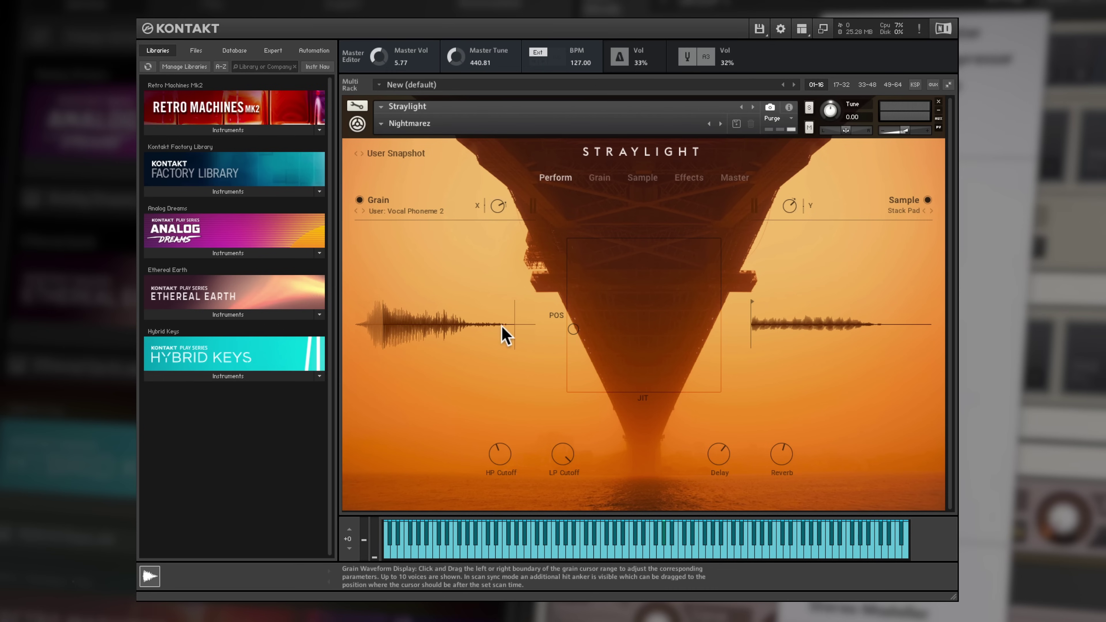
{"action": "left_click_drag", "start_coordinate": [502, 327], "coordinate": [467, 328]}
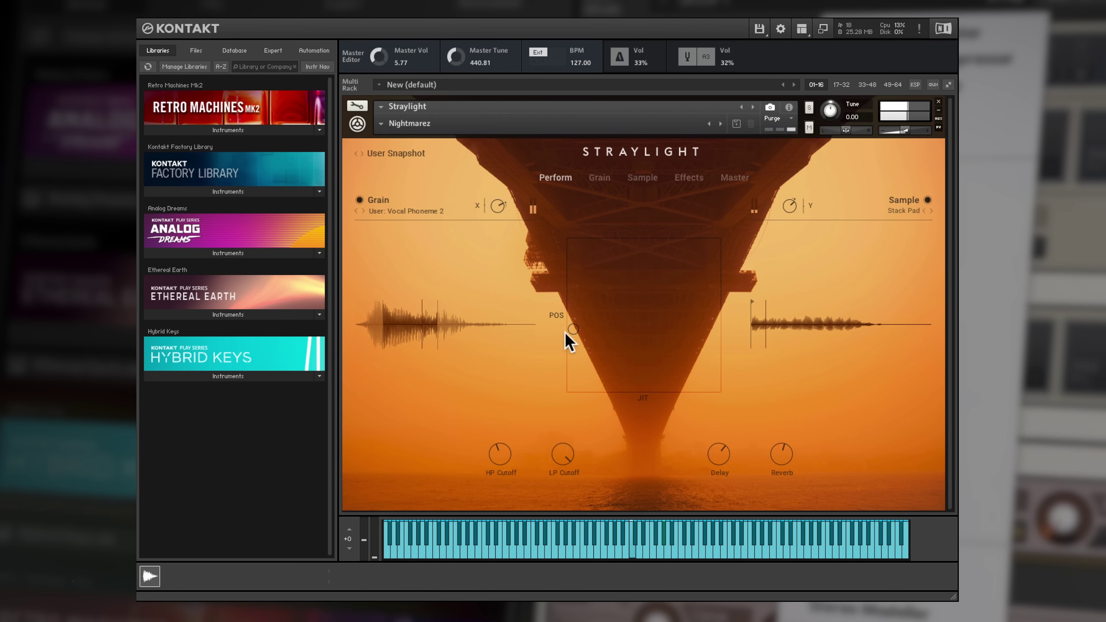
{"action": "left_click_drag", "start_coordinate": [573, 329], "coordinate": [652, 344]}
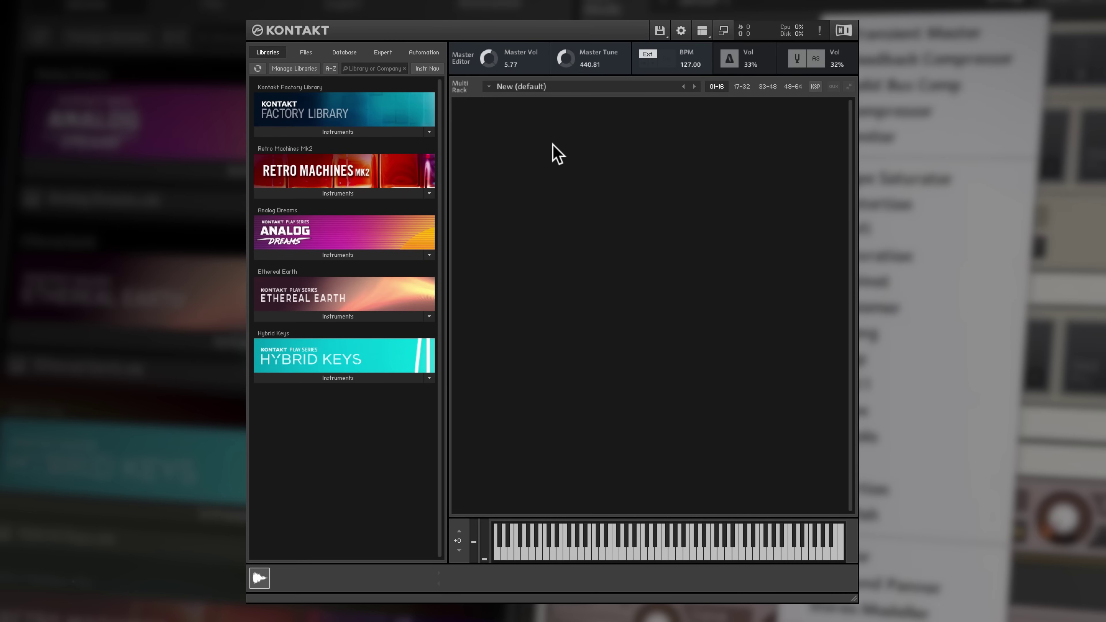
Step: Add a New (default) empty instrument to the rack from the load/save menu
{"action": "left_click", "coordinate": [661, 31]}
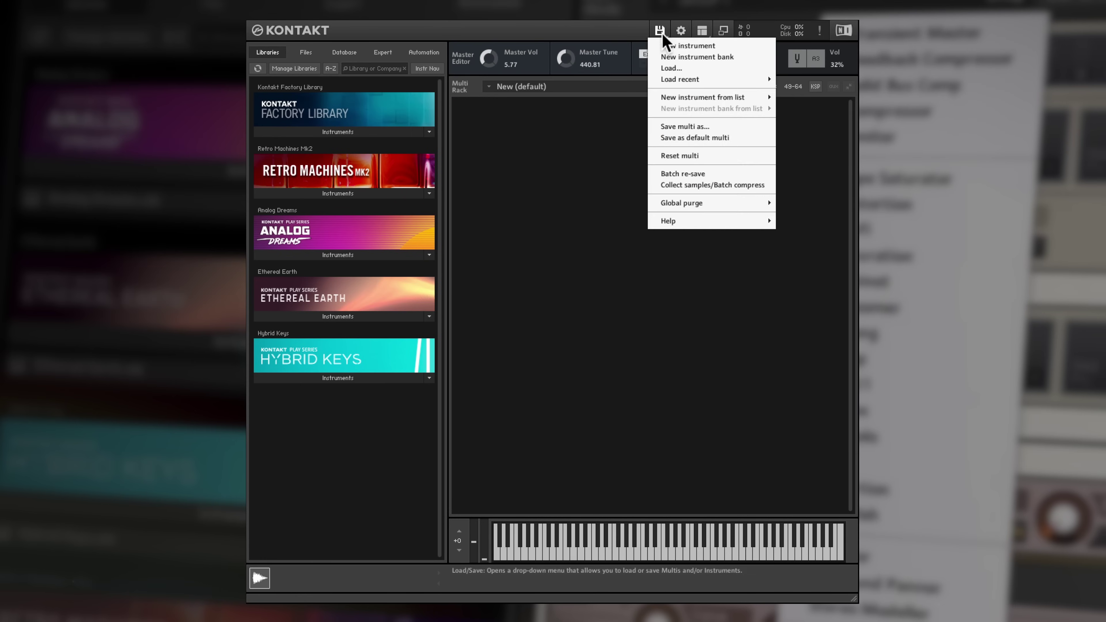
{"action": "left_click", "coordinate": [670, 45]}
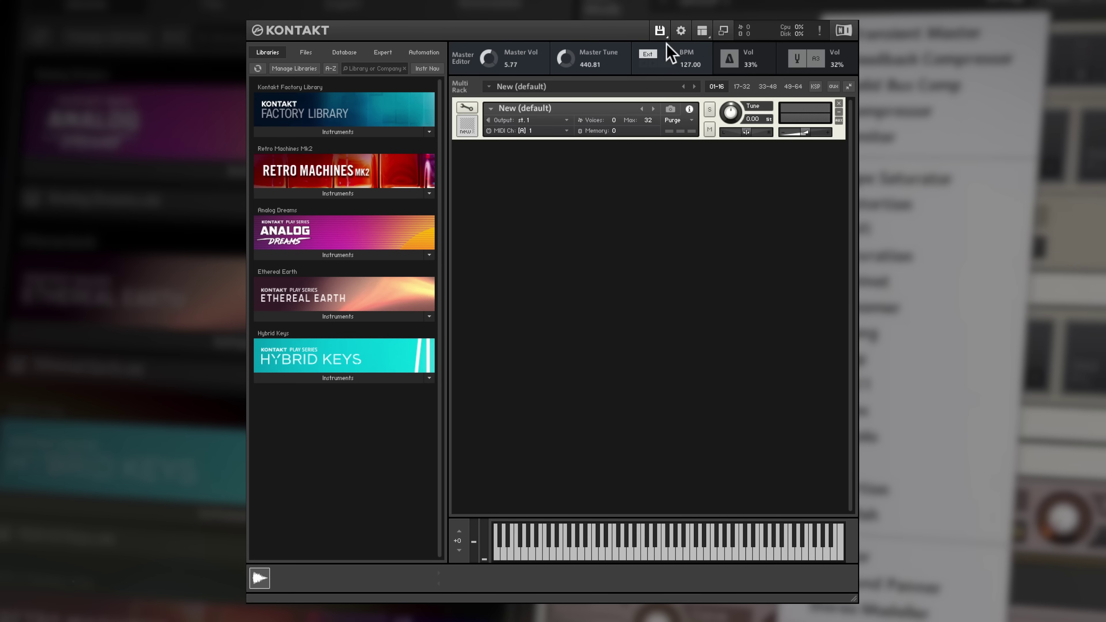
Step: Map the Lick Guitar WAV in the new instrument's Mapping Editor and audition two keys
{"action": "left_click", "coordinate": [468, 107]}
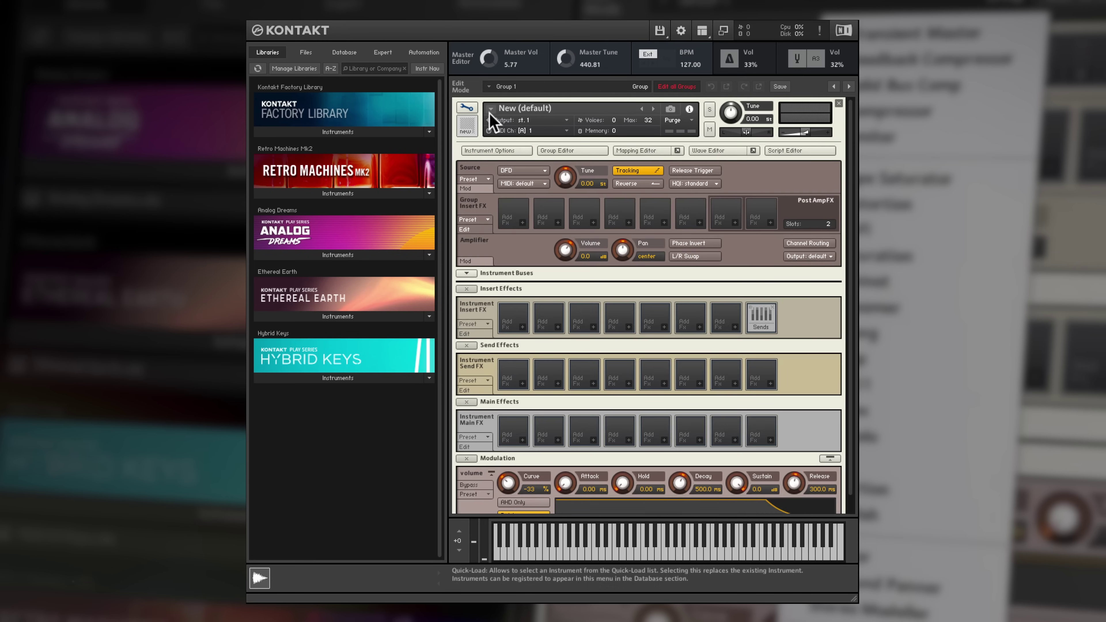
{"action": "left_click", "coordinate": [636, 150]}
{"action": "left_click_drag", "start_coordinate": [637, 153], "coordinate": [615, 216]}
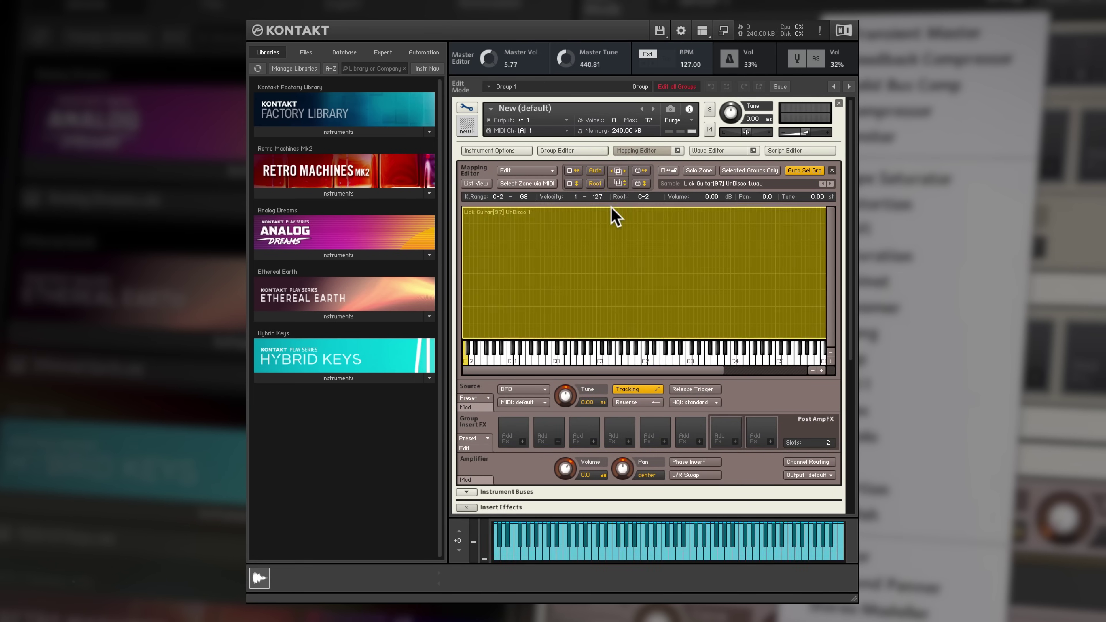
{"action": "left_click", "coordinate": [465, 360]}
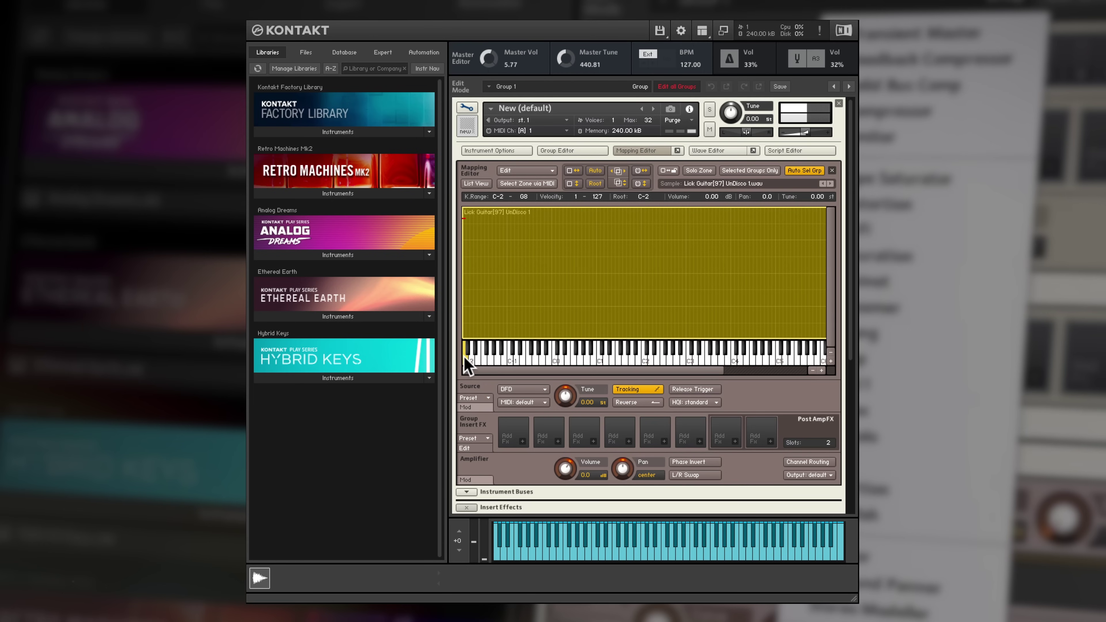
{"action": "left_click", "coordinate": [491, 362]}
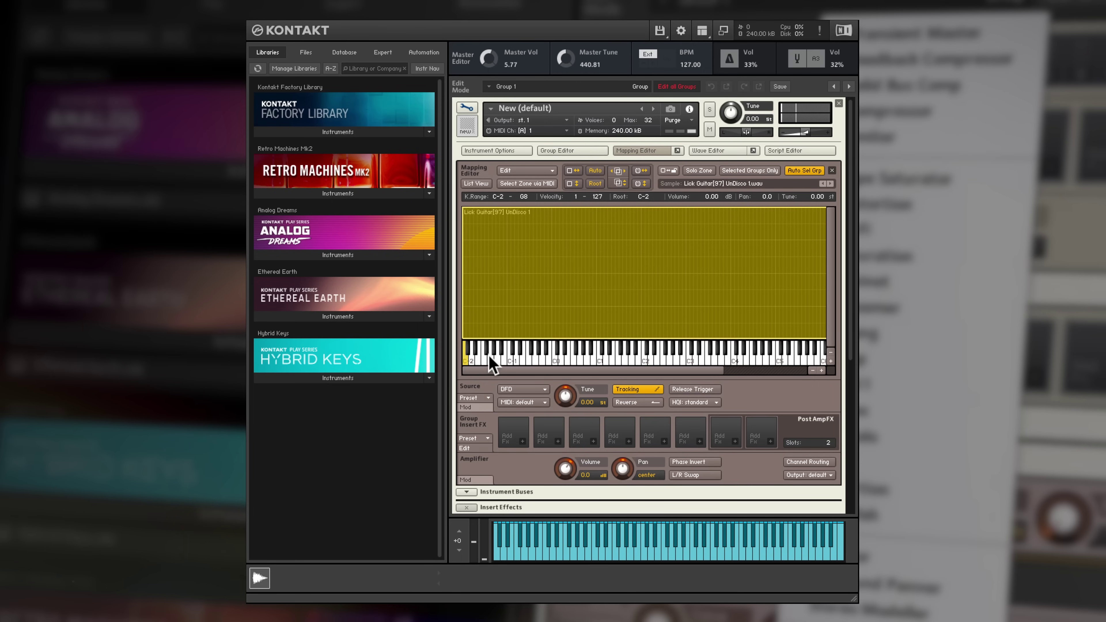
Step: Switch the source playback mode to tm pro and audition the sample again
{"action": "left_click", "coordinate": [522, 390]}
{"action": "left_click", "coordinate": [529, 474]}
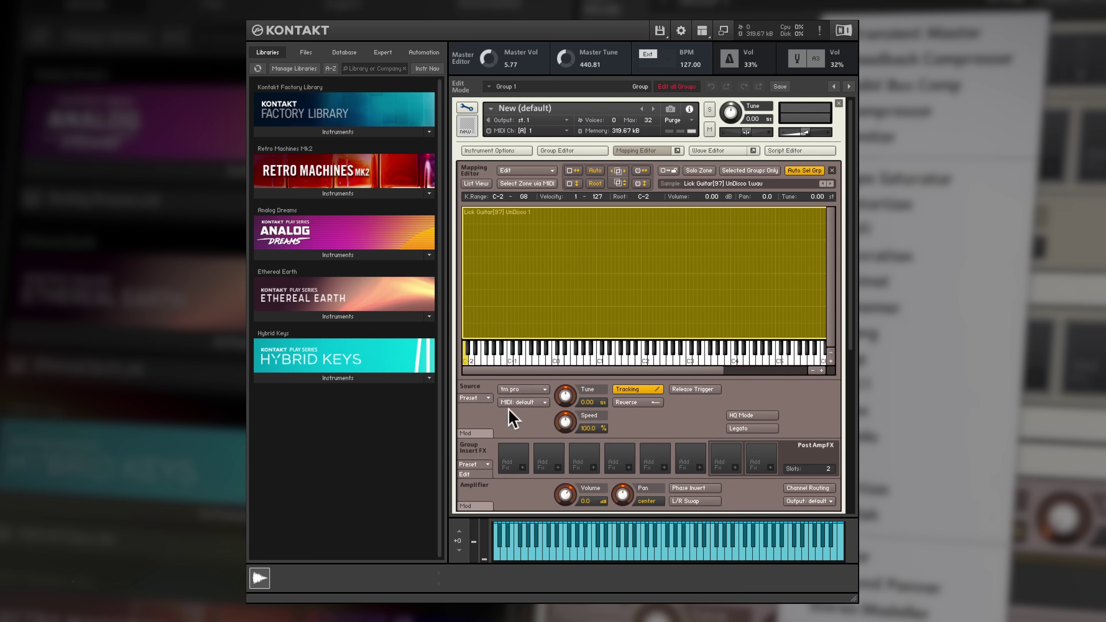
{"action": "left_click", "coordinate": [490, 358]}
Step: Replace the Lick Guitar zone with Vocal Phoneme samples and audition four of their keys
{"action": "key", "text": "Delete"}
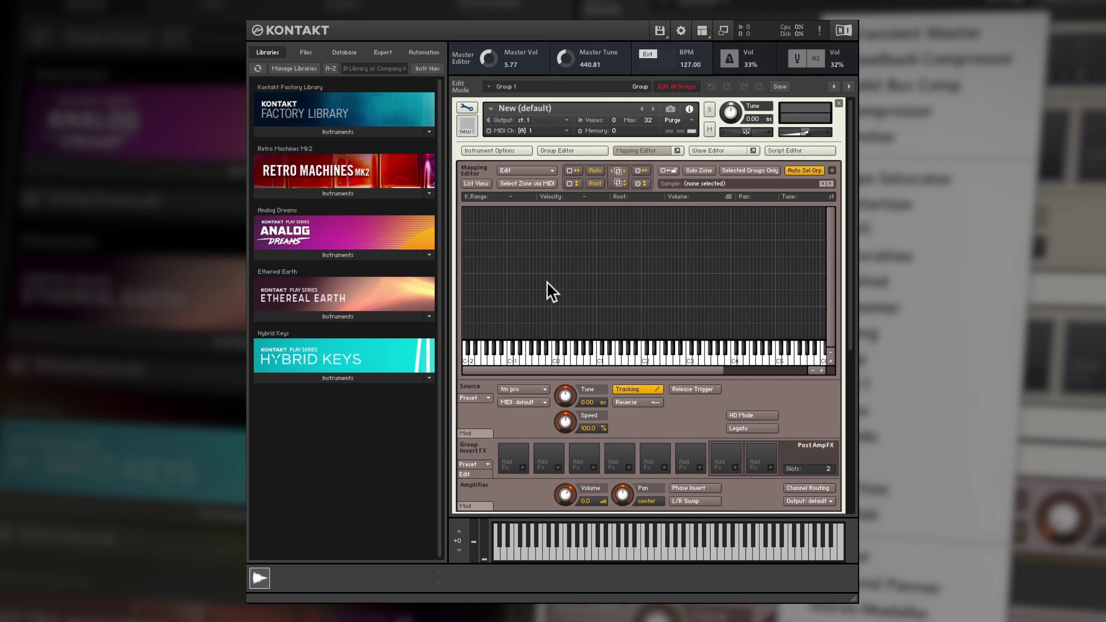
{"action": "left_click_drag", "start_coordinate": [915, 283], "coordinate": [598, 331]}
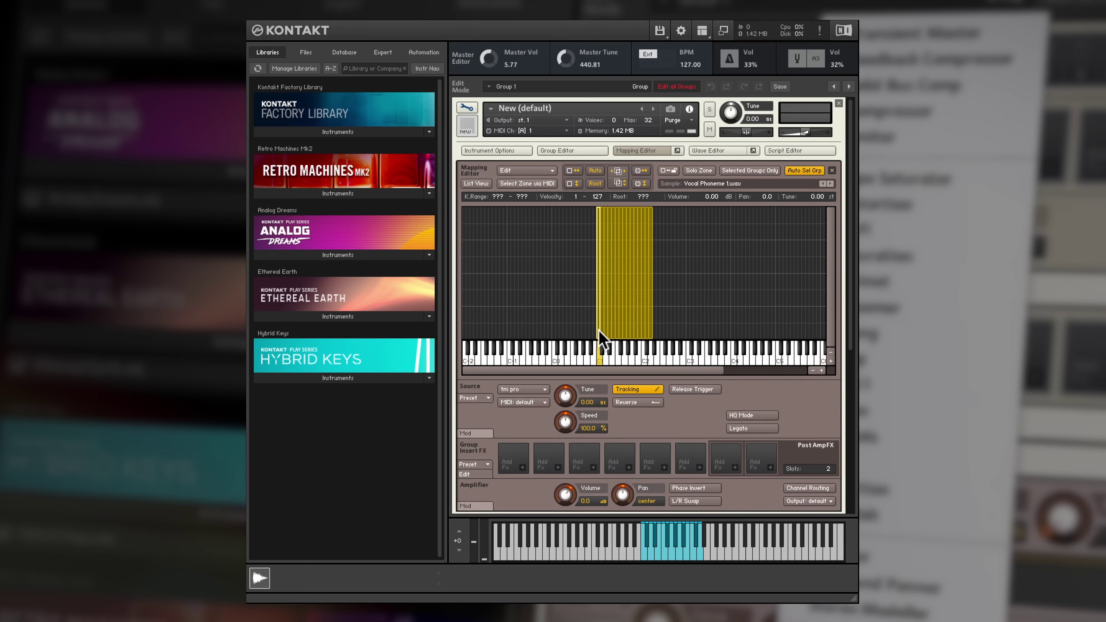
{"action": "left_click", "coordinate": [649, 549]}
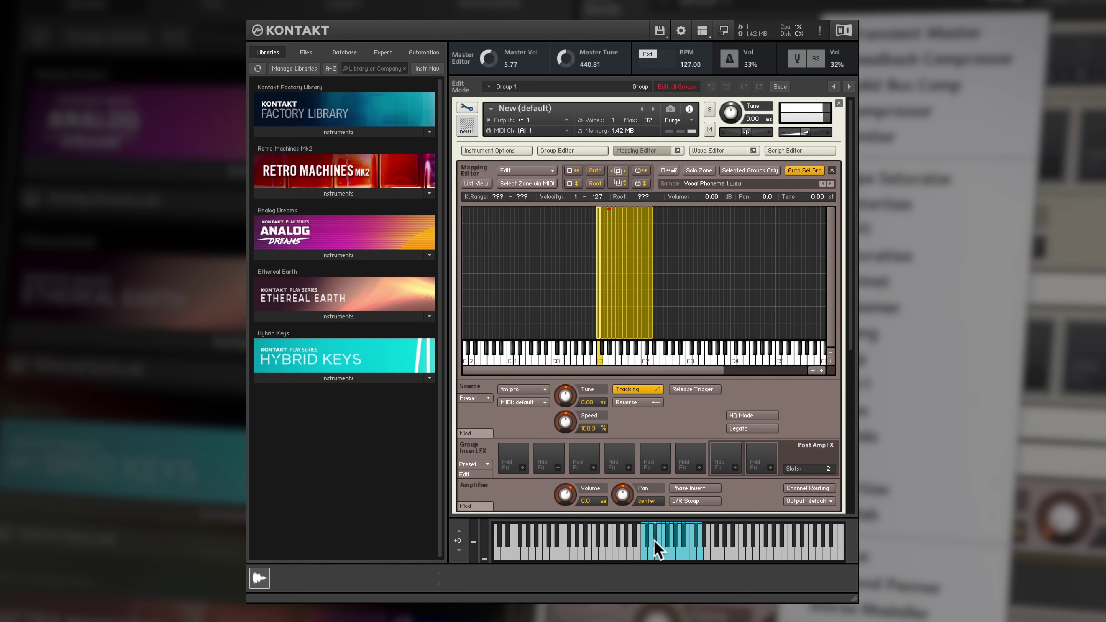
{"action": "left_click", "coordinate": [658, 550]}
{"action": "left_click", "coordinate": [665, 550]}
{"action": "left_click", "coordinate": [668, 550]}
Step: Remove the vocal zones and map eight numbered WAVs as zones spanning C0 to A4
{"action": "key", "text": "Delete"}
{"action": "left_click_drag", "start_coordinate": [586, 281], "coordinate": [647, 365]}
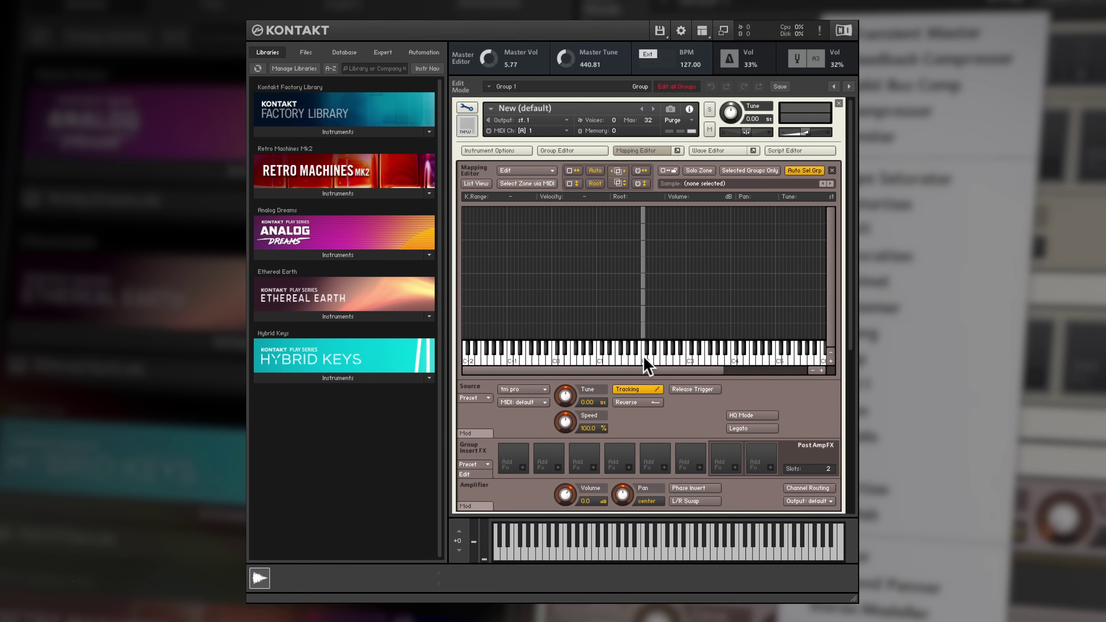
{"action": "left_click_drag", "start_coordinate": [608, 248], "coordinate": [508, 253]}
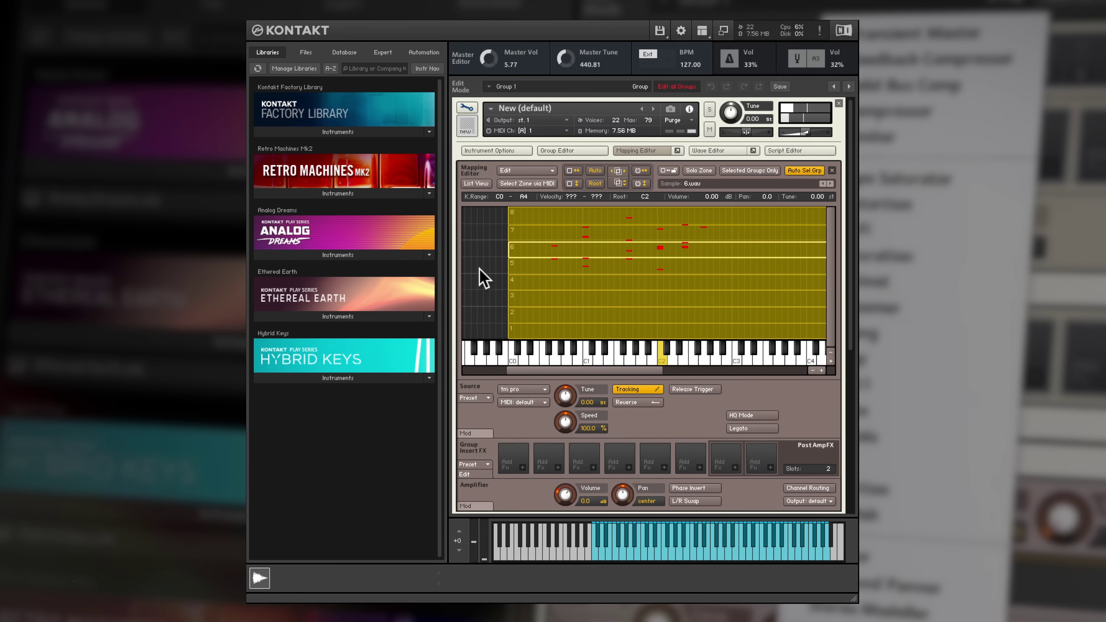
Step: Load the SV HP1 filter from the Factory presets into the first Main FX slot
{"action": "scroll", "coordinate": [483, 279], "scroll_direction": "down", "scroll_amount": 8}
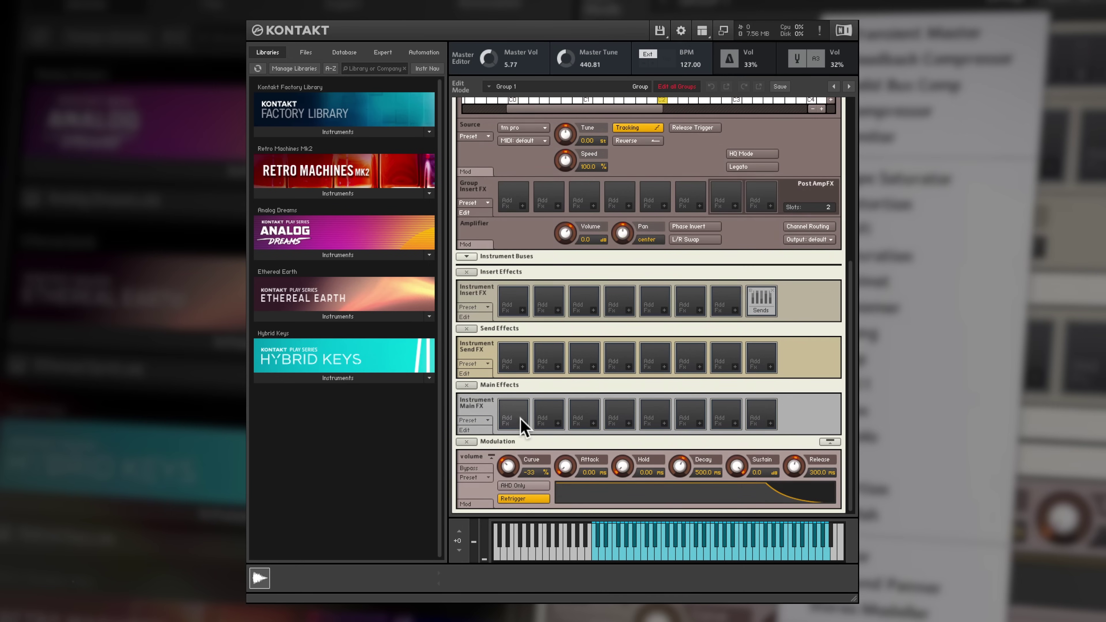
{"action": "left_click", "coordinate": [522, 423]}
{"action": "mouse_move", "coordinate": [534, 434]}
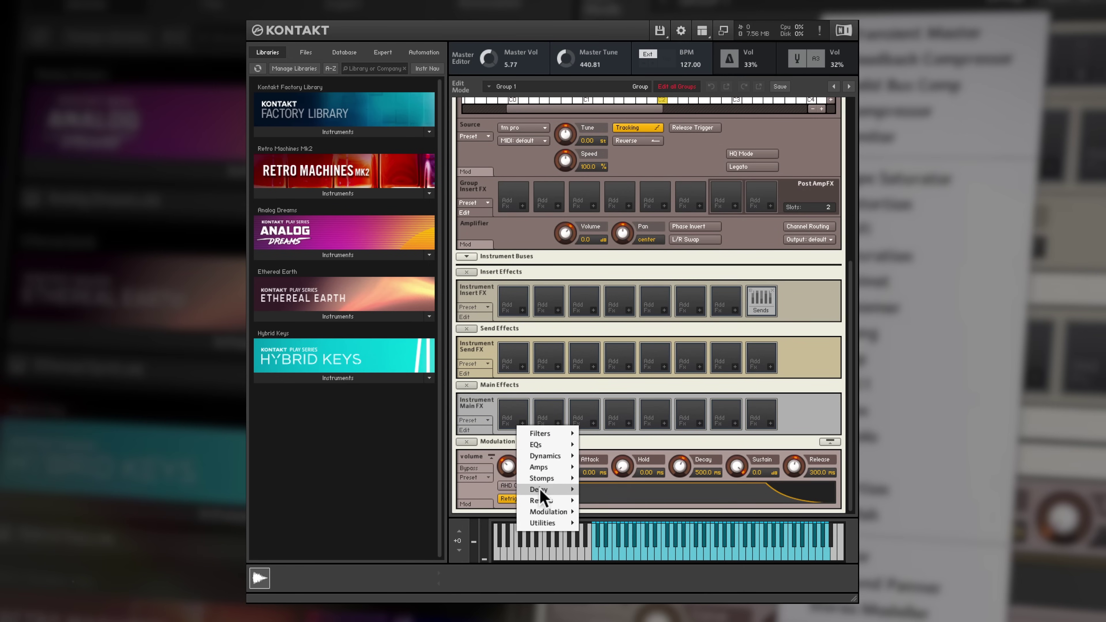
{"action": "mouse_move", "coordinate": [542, 506]}
{"action": "mouse_move", "coordinate": [543, 524]}
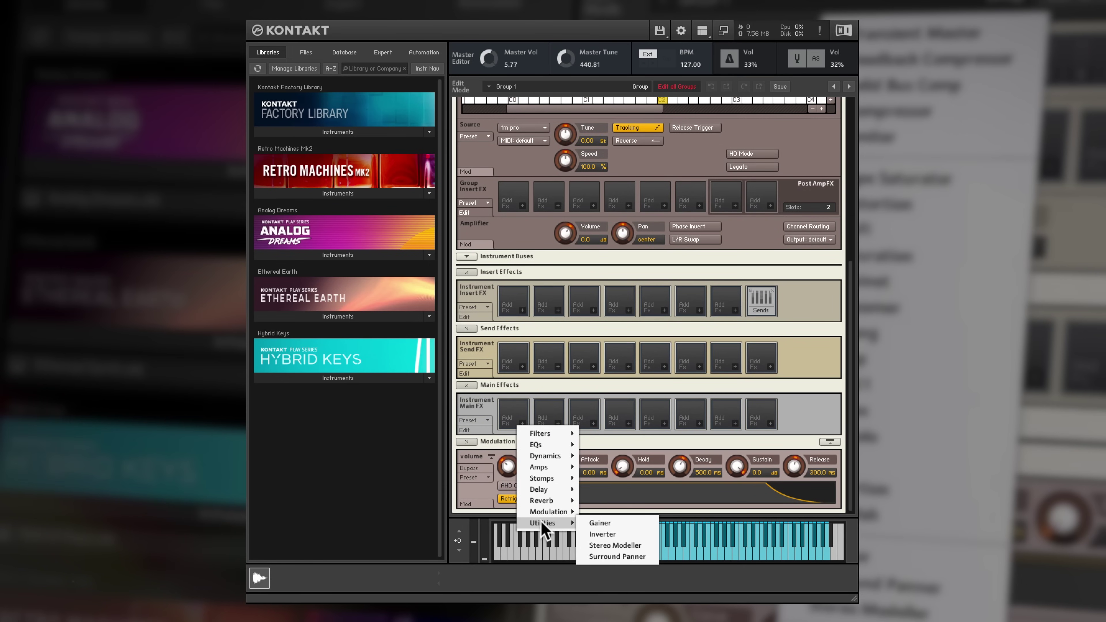
{"action": "left_click", "coordinate": [481, 420]}
{"action": "mouse_move", "coordinate": [489, 431]}
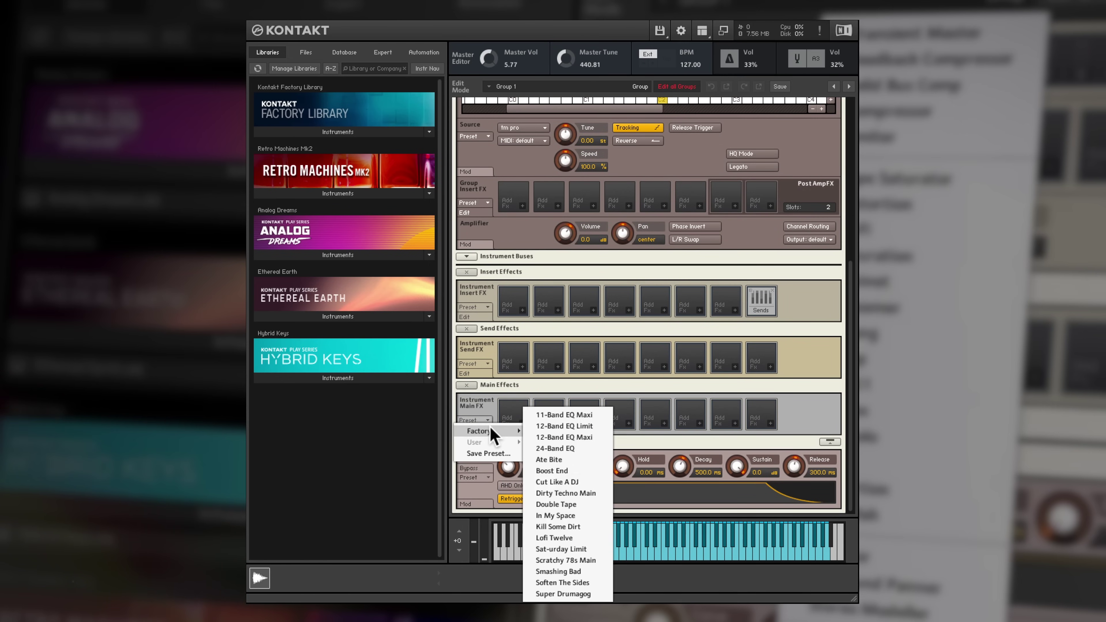
{"action": "left_click", "coordinate": [562, 526]}
Step: Add Cry Wah to the second main slot and Plate Reverb to the third
{"action": "left_click", "coordinate": [559, 422]}
{"action": "mouse_move", "coordinate": [582, 475]}
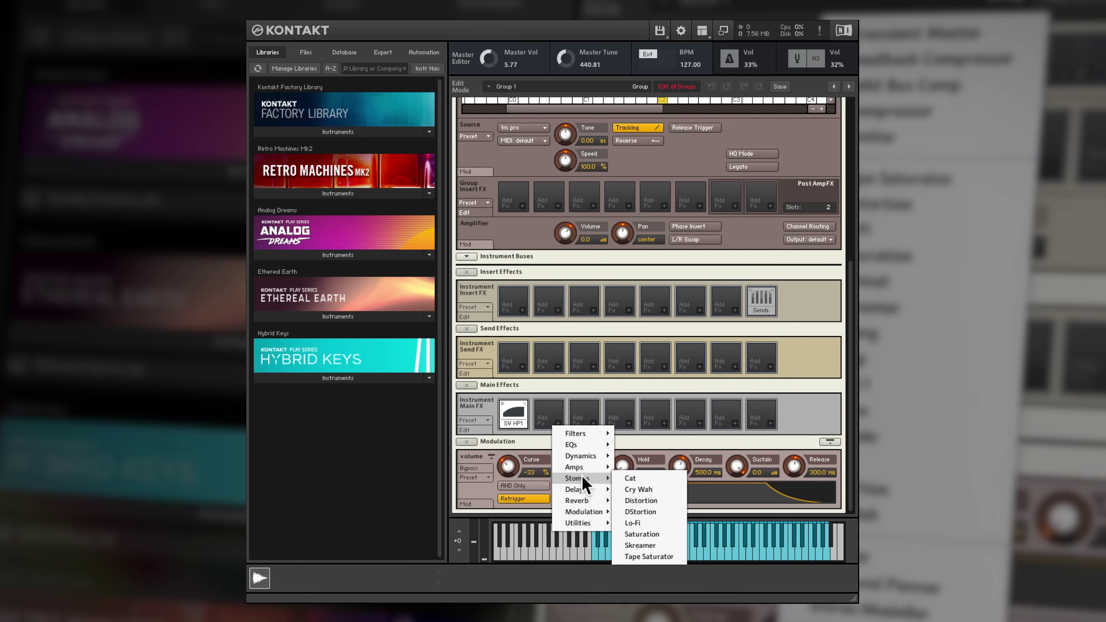
{"action": "left_click", "coordinate": [636, 489]}
{"action": "left_click", "coordinate": [592, 424]}
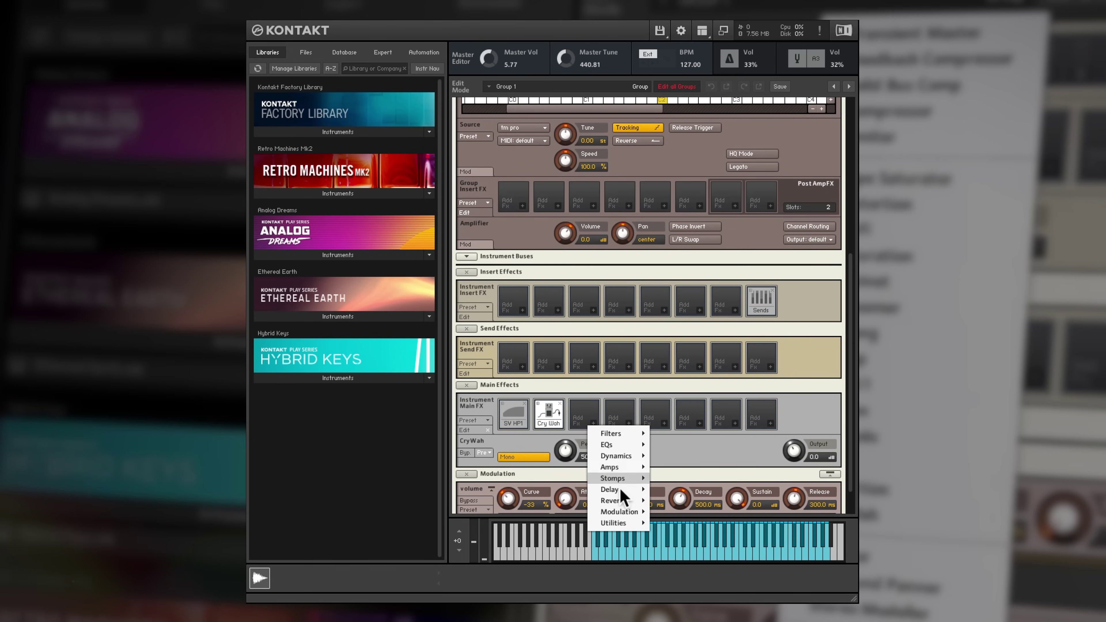
{"action": "mouse_move", "coordinate": [625, 506]}
{"action": "left_click", "coordinate": [670, 512]}
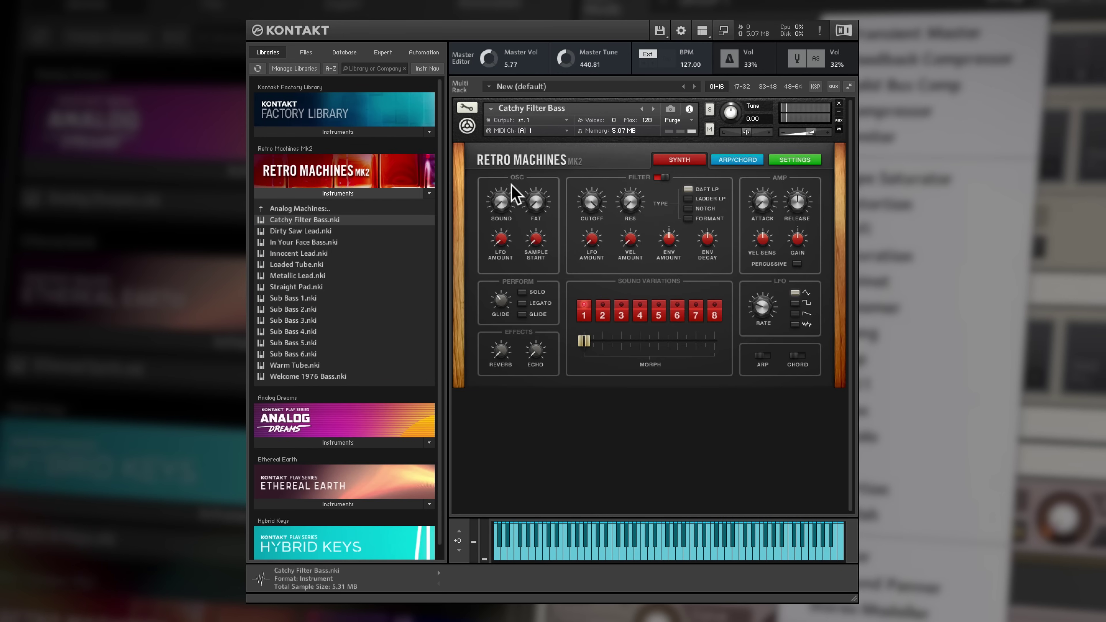
Step: Add Replika Delay to Catchy Filter Bass's first main effects slot
{"action": "left_click", "coordinate": [469, 106]}
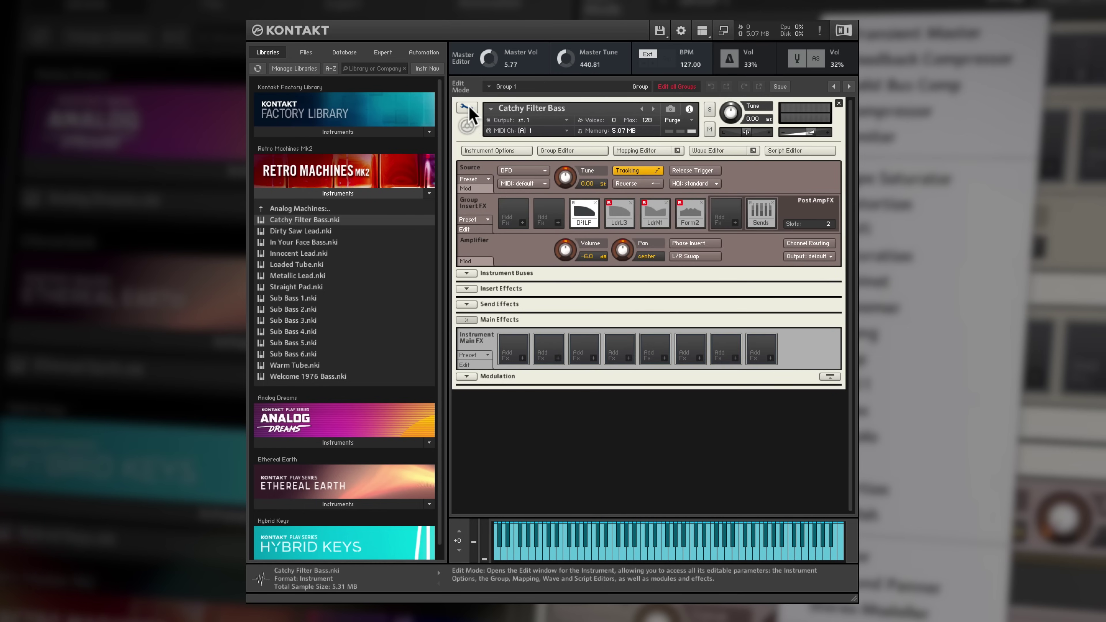
{"action": "left_click", "coordinate": [522, 358]}
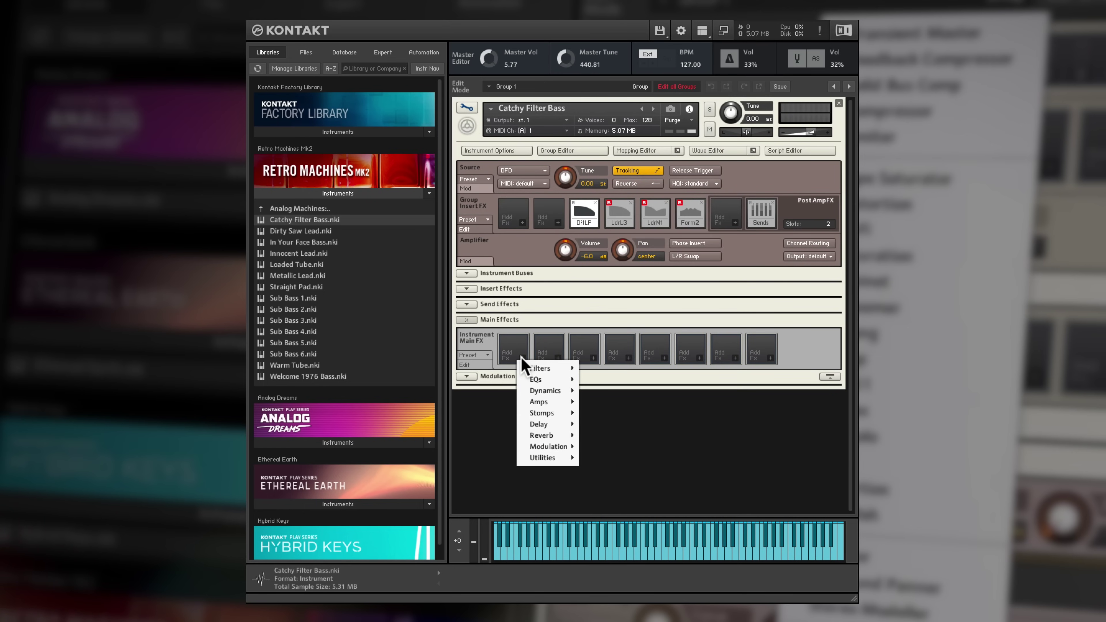
{"action": "mouse_move", "coordinate": [540, 425]}
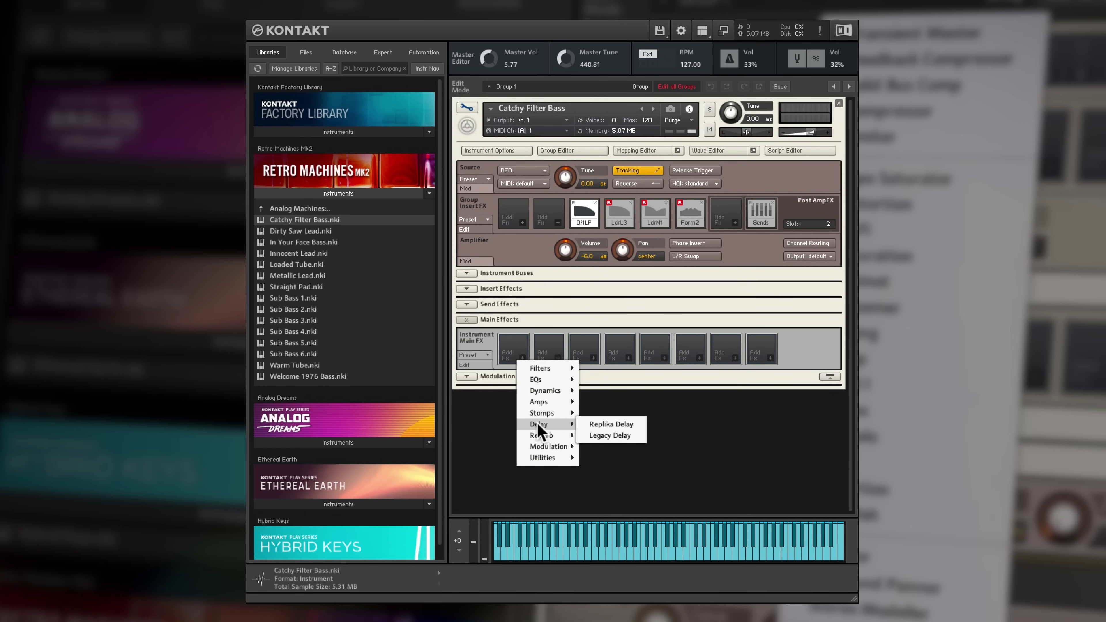
{"action": "left_click", "coordinate": [601, 425]}
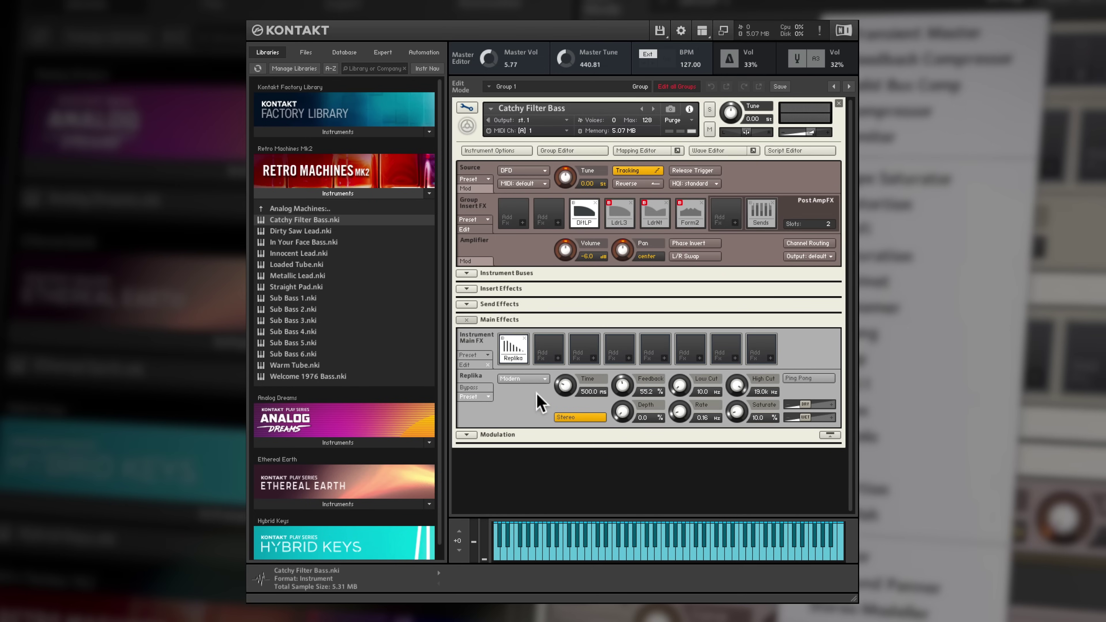
Step: Load the Factory > Diffusion > Faxi Forever preset on Replika Delay
{"action": "left_click", "coordinate": [487, 397]}
{"action": "mouse_move", "coordinate": [490, 405]}
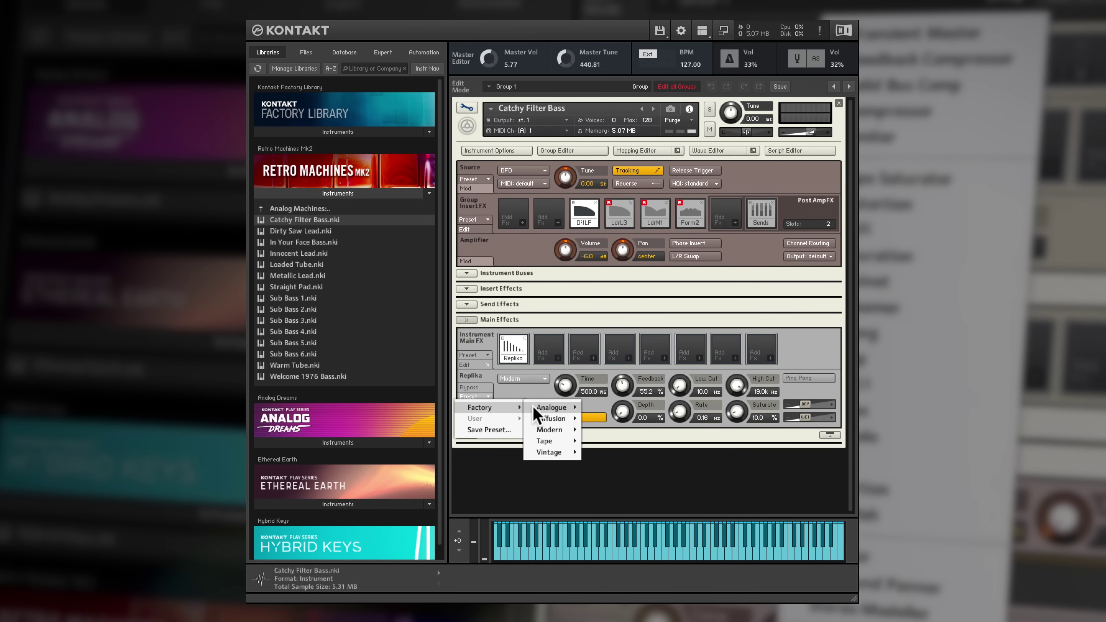
{"action": "mouse_move", "coordinate": [552, 418]}
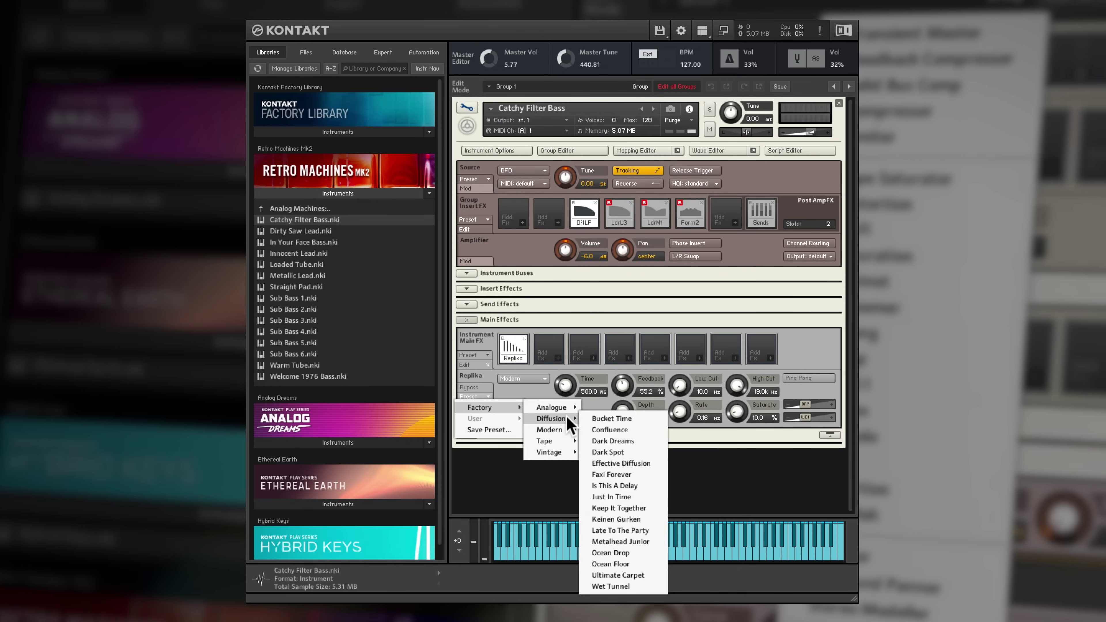
{"action": "left_click", "coordinate": [619, 474]}
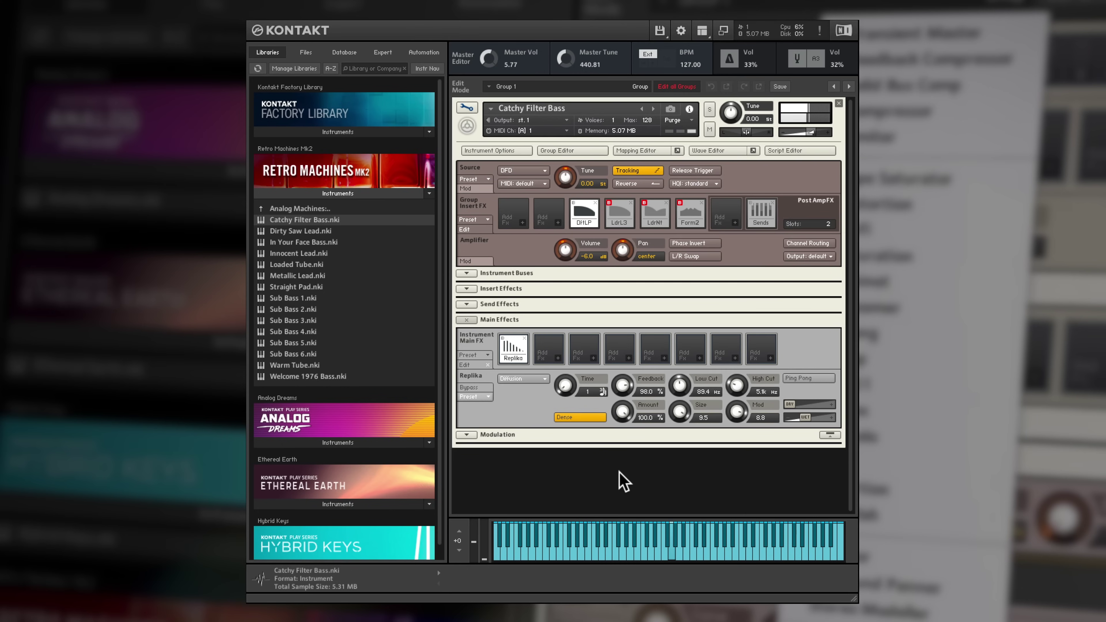